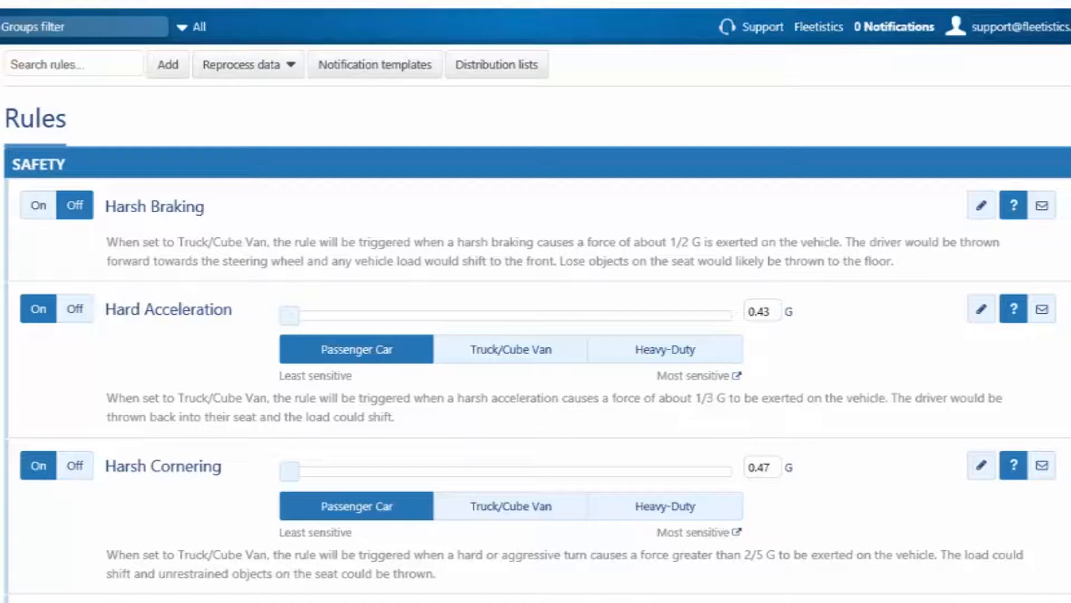
# Step: Turn on the Harsh Braking rule and set its sensitivity to Passenger Car
pyautogui.click(39, 210)
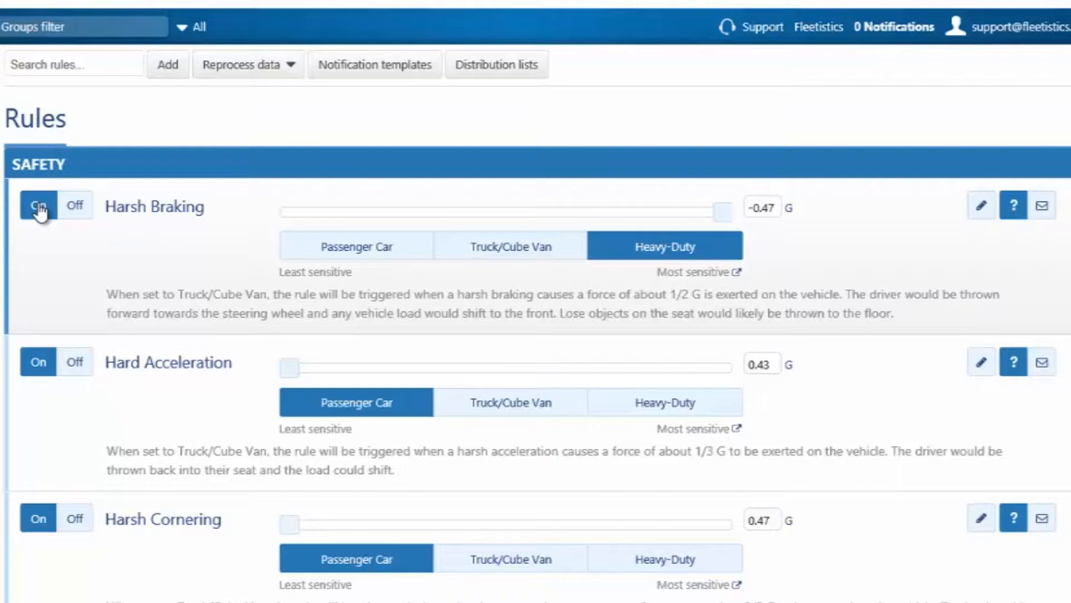
pyautogui.click(355, 250)
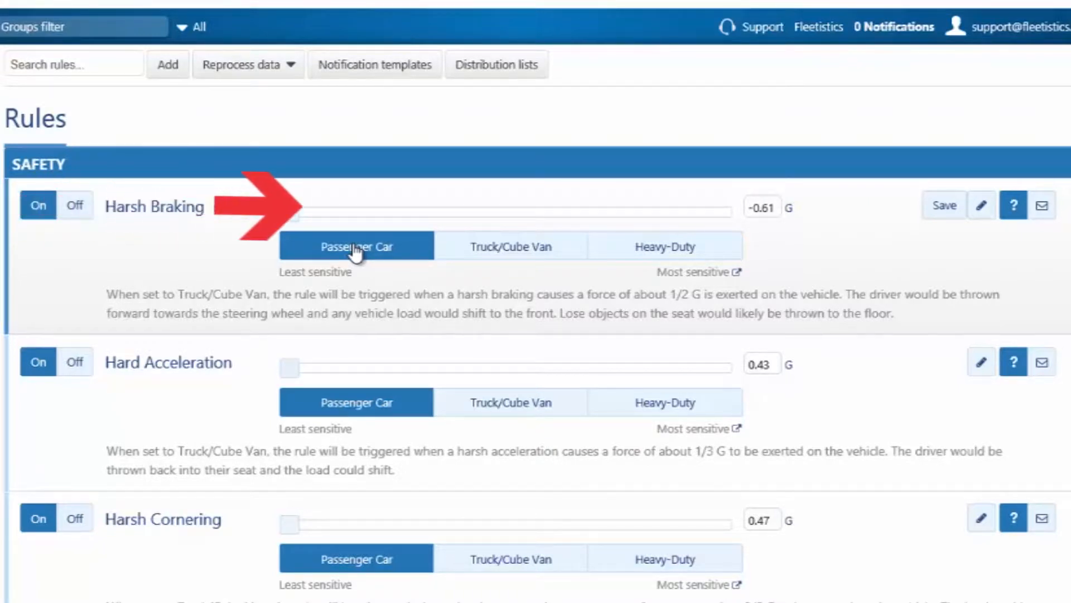
# Step: Edit the Harsh Braking rule, renaming it "My Harsh Braking Rule" and setting its color to green
pyautogui.click(983, 208)
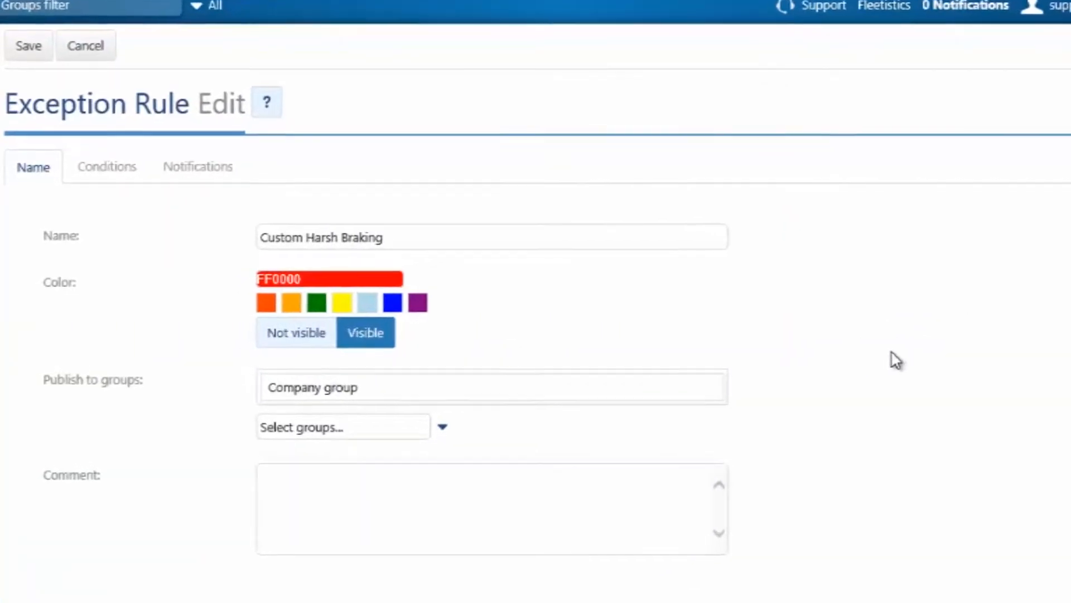
pyautogui.moveTo(408, 236); pyautogui.dragTo(199, 229)
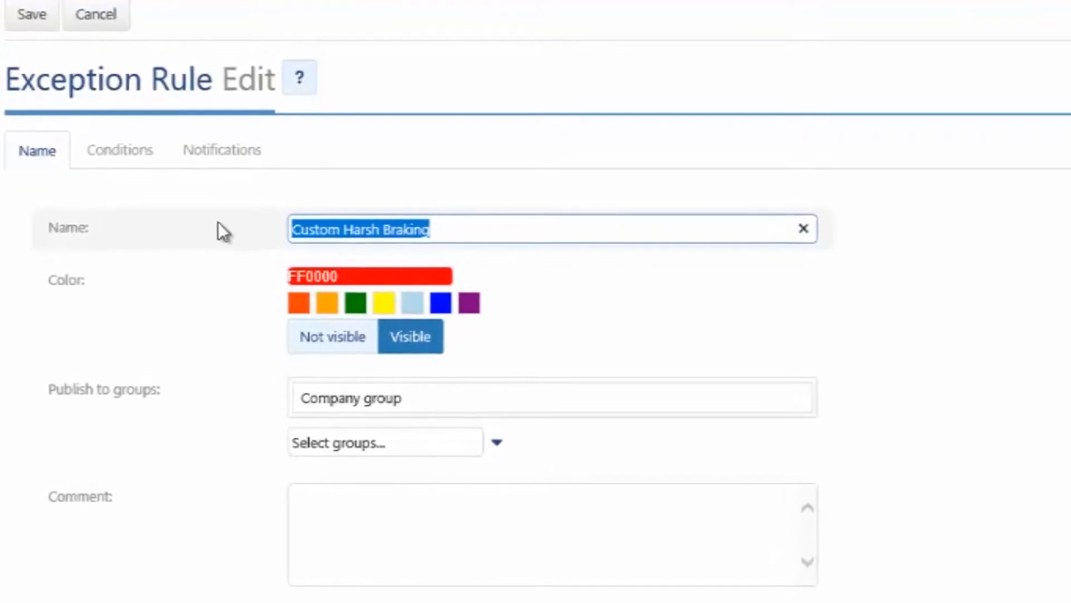
pyautogui.write('My Harsh B')
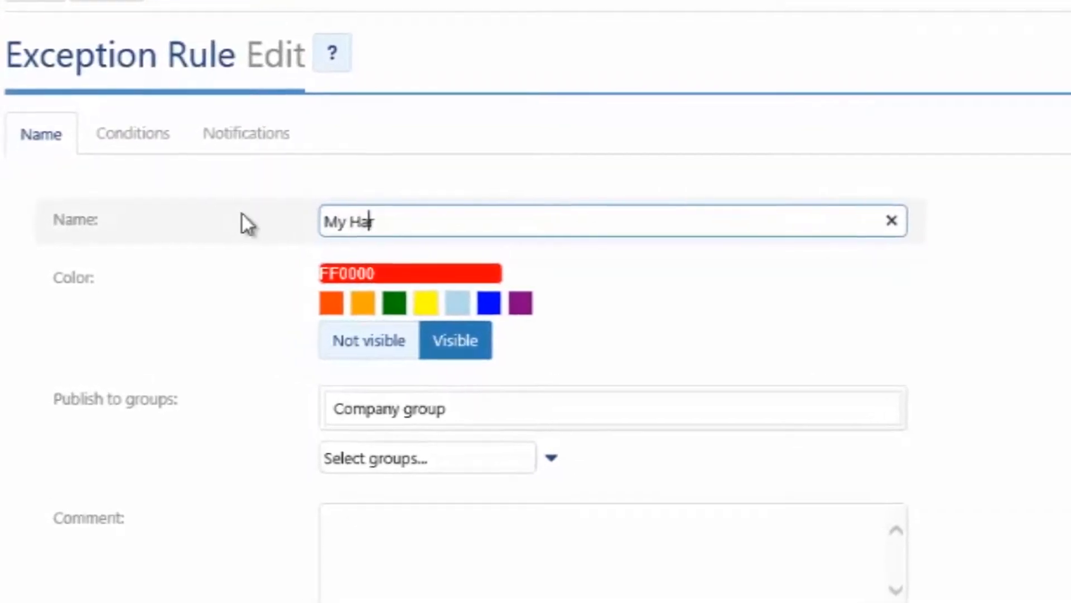
pyautogui.write('raking')
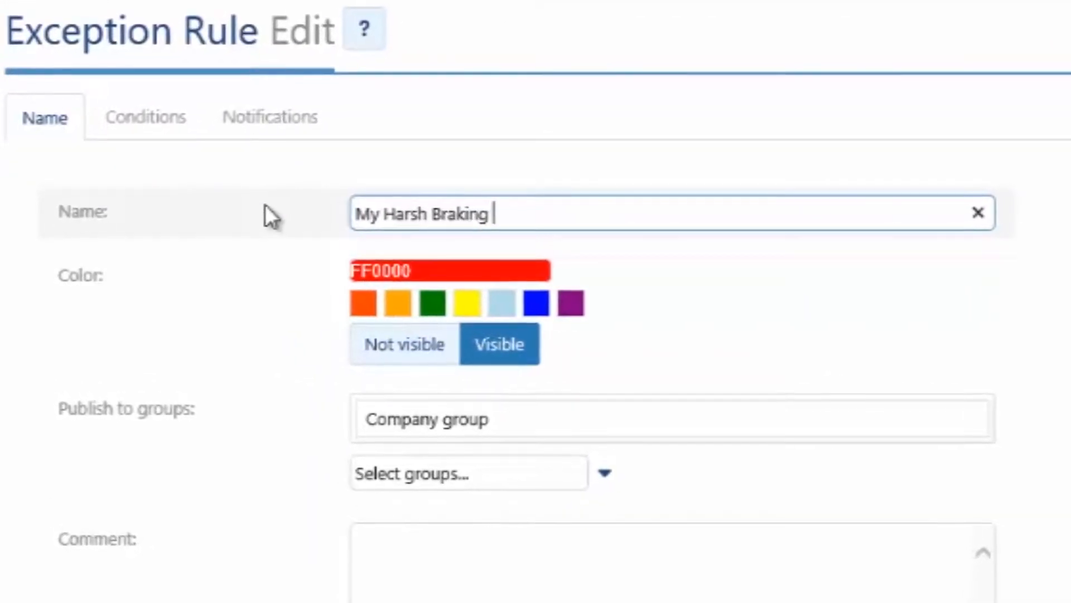
pyautogui.write(' Rule')
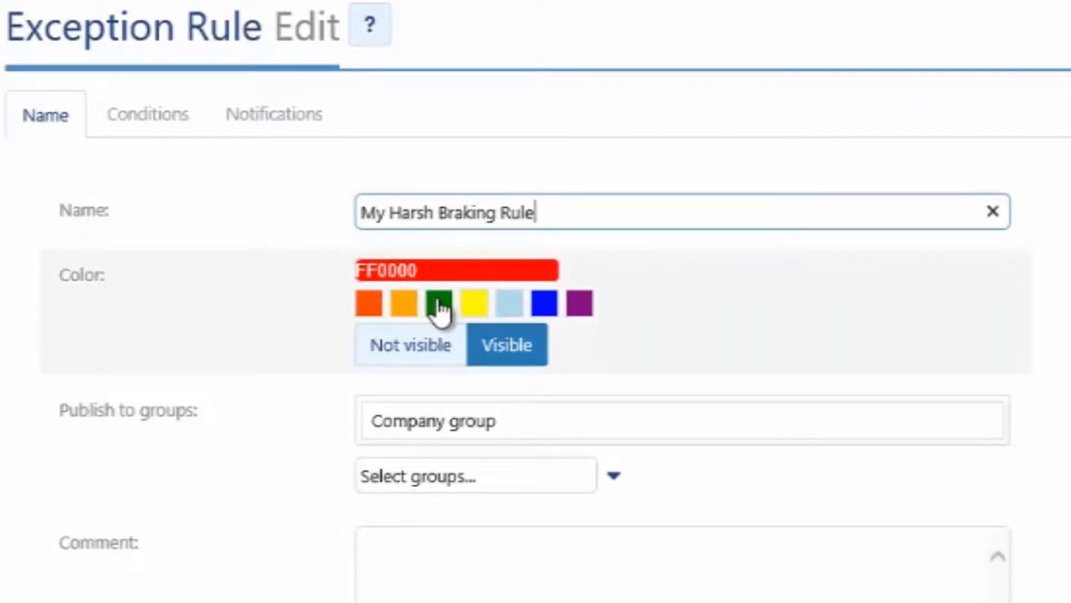
pyautogui.click(438, 305)
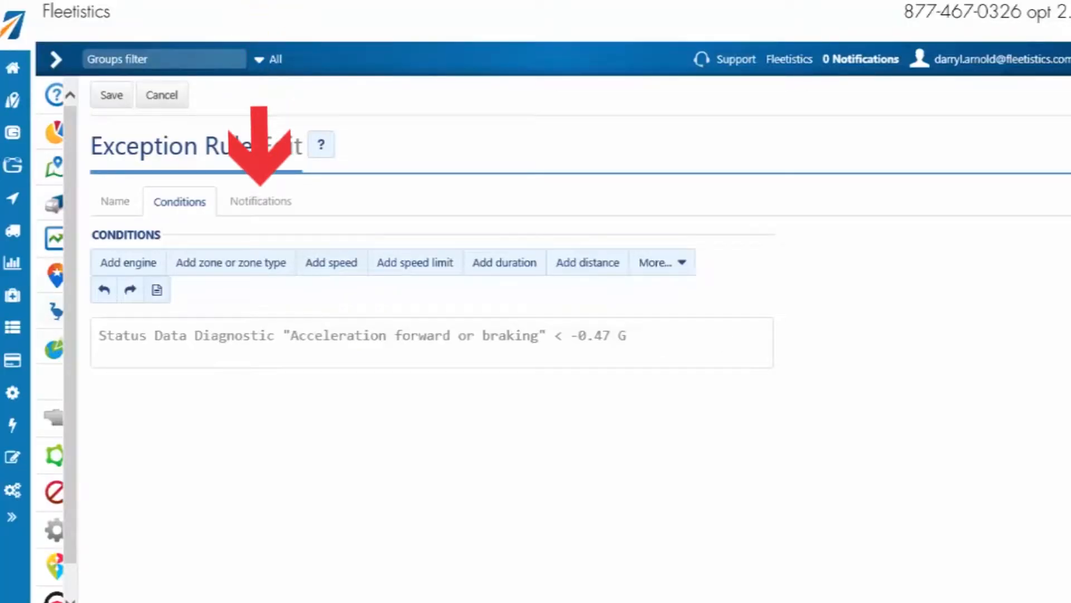
# Step: Examine the rule's notification options for email, popup and log-only alerts
pyautogui.click(255, 203)
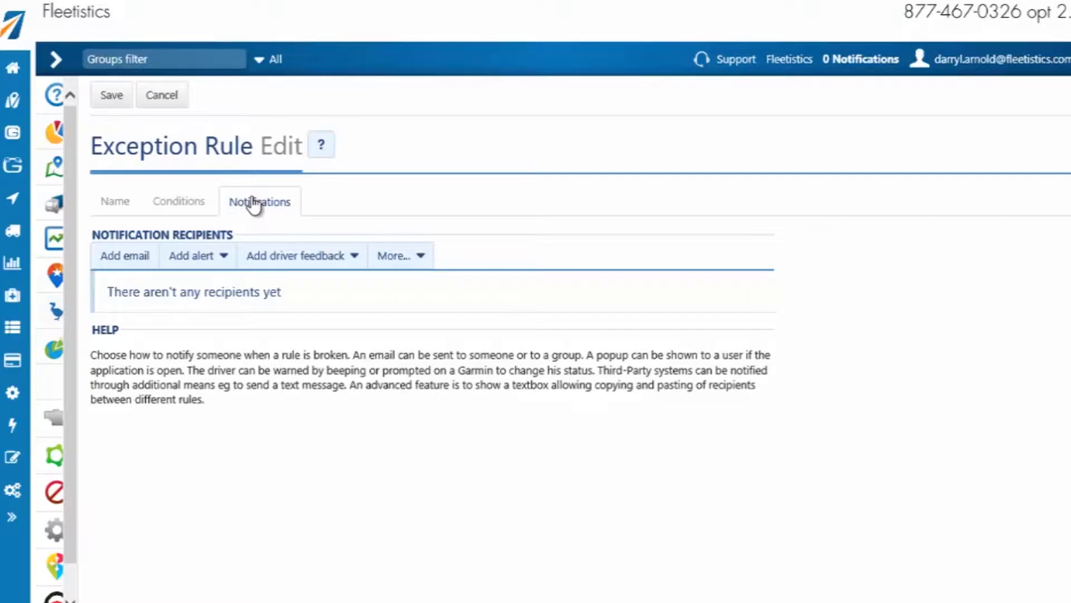
pyautogui.click(118, 258)
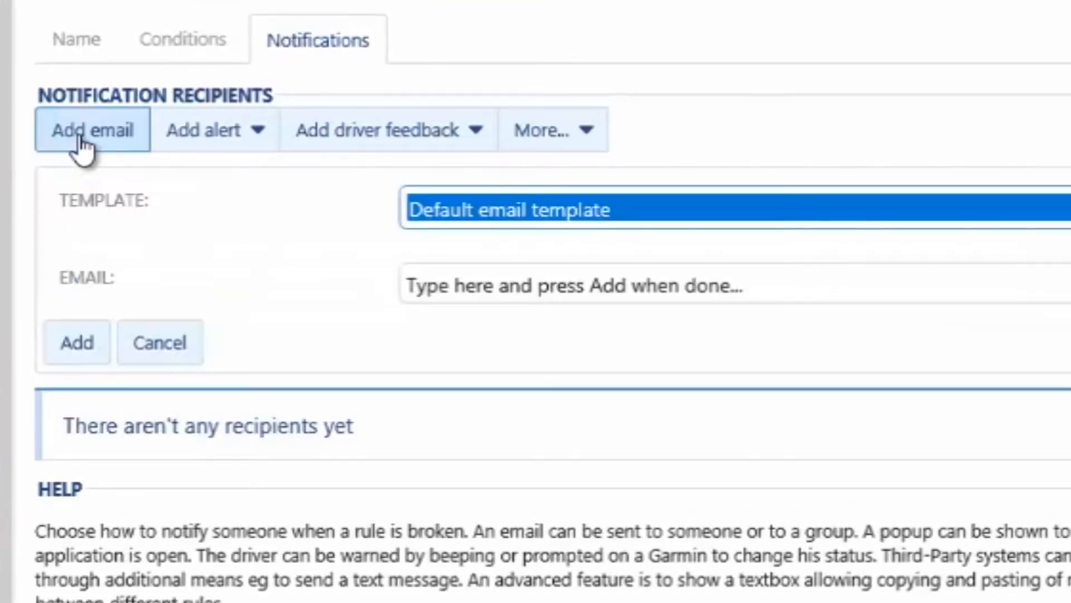
pyautogui.click(243, 148)
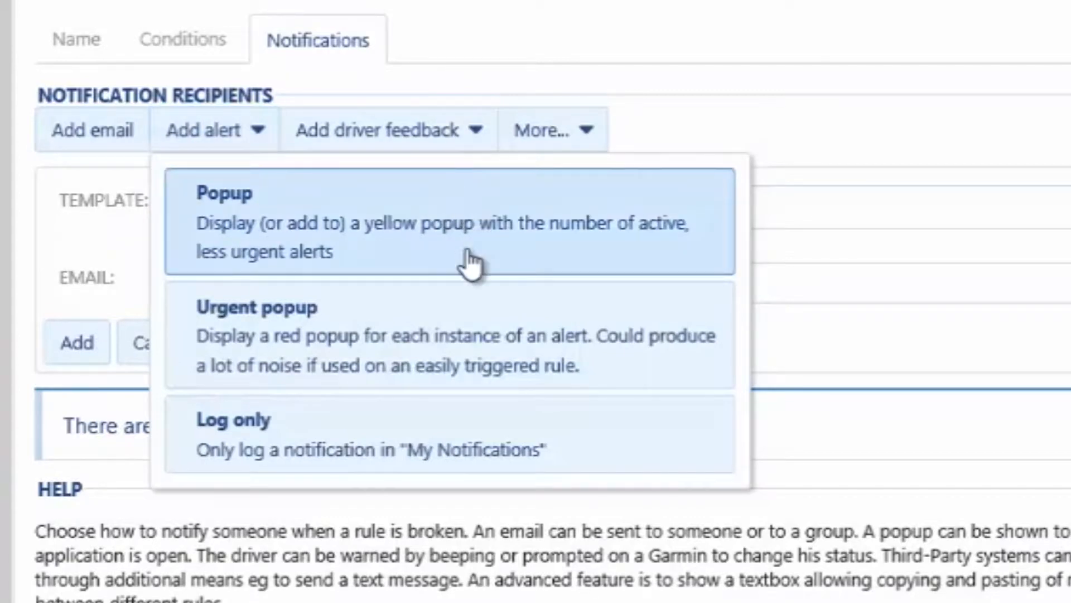
pyautogui.click(470, 264)
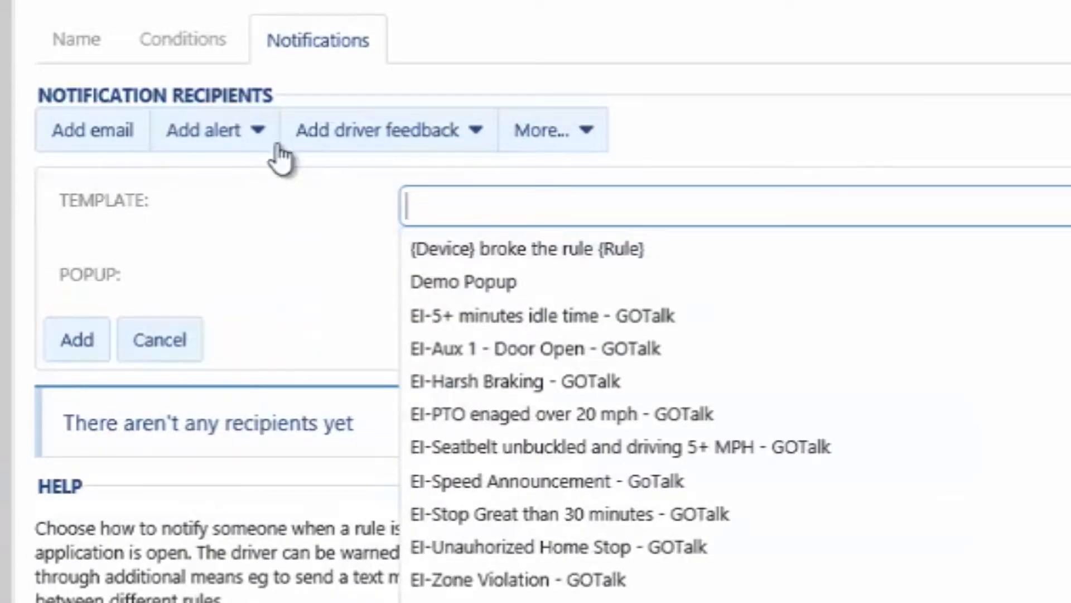
pyautogui.click(242, 141)
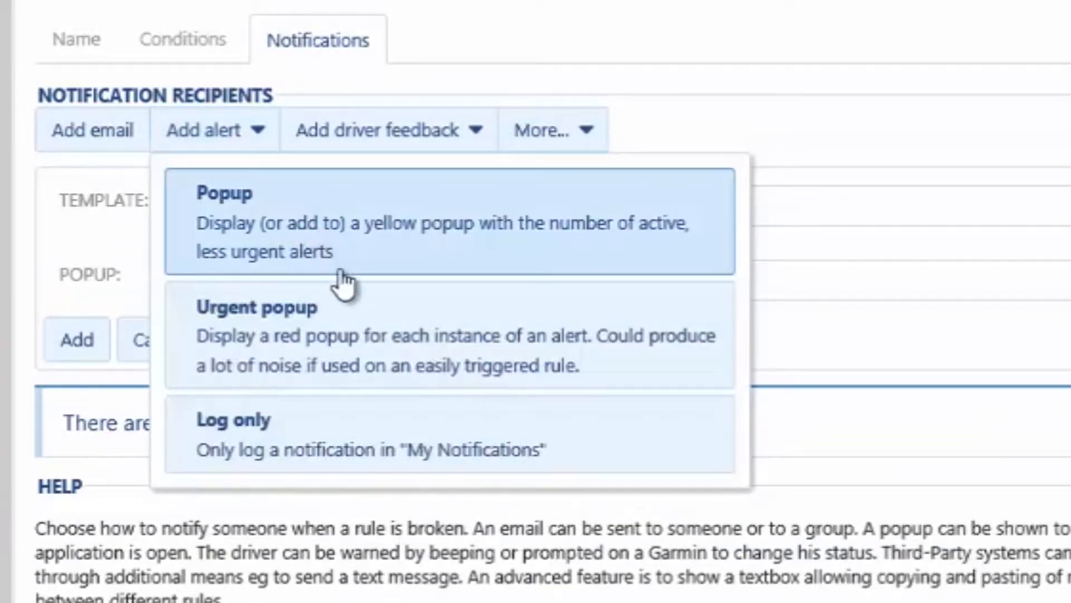
pyautogui.click(445, 422)
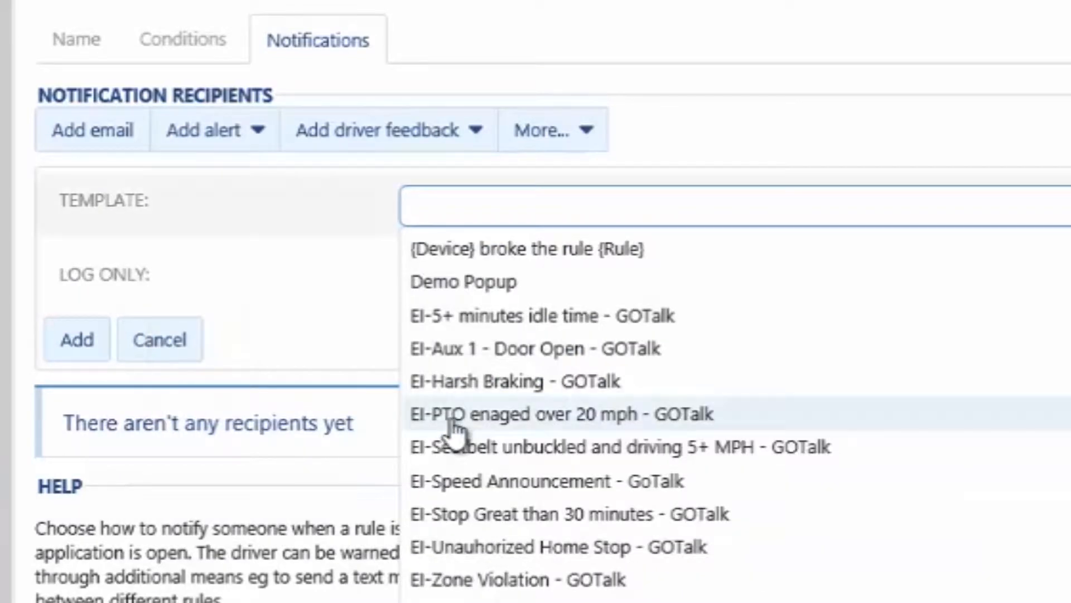
# Step: Add the "Beep three times" driver feedback to the rule's notifications
pyautogui.click(475, 137)
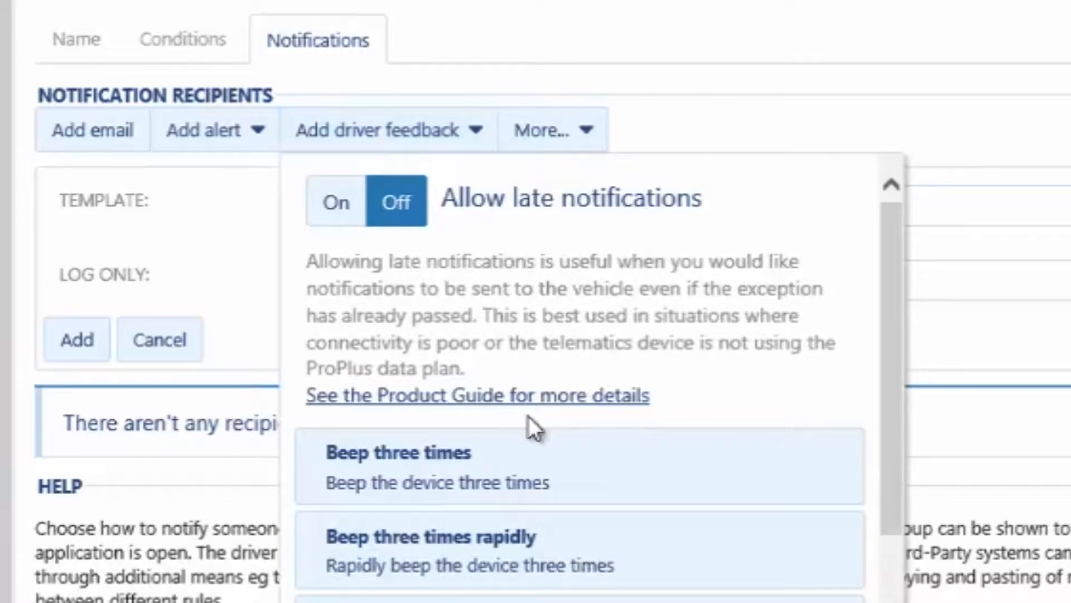
pyautogui.click(533, 466)
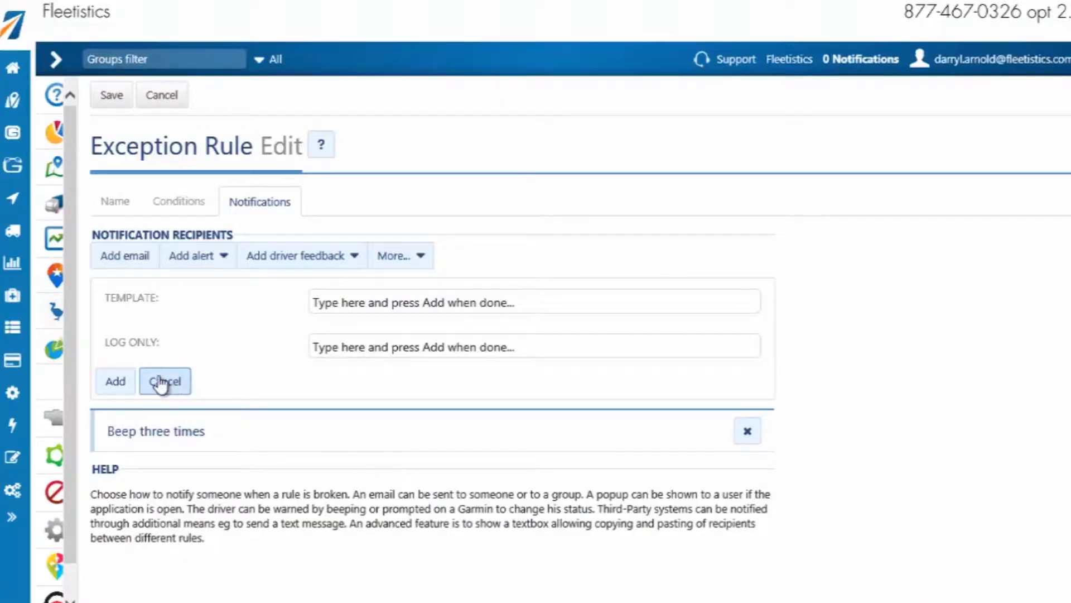
# Step: Review the template choices for notifying by email, popup and urgent popup
pyautogui.click(131, 257)
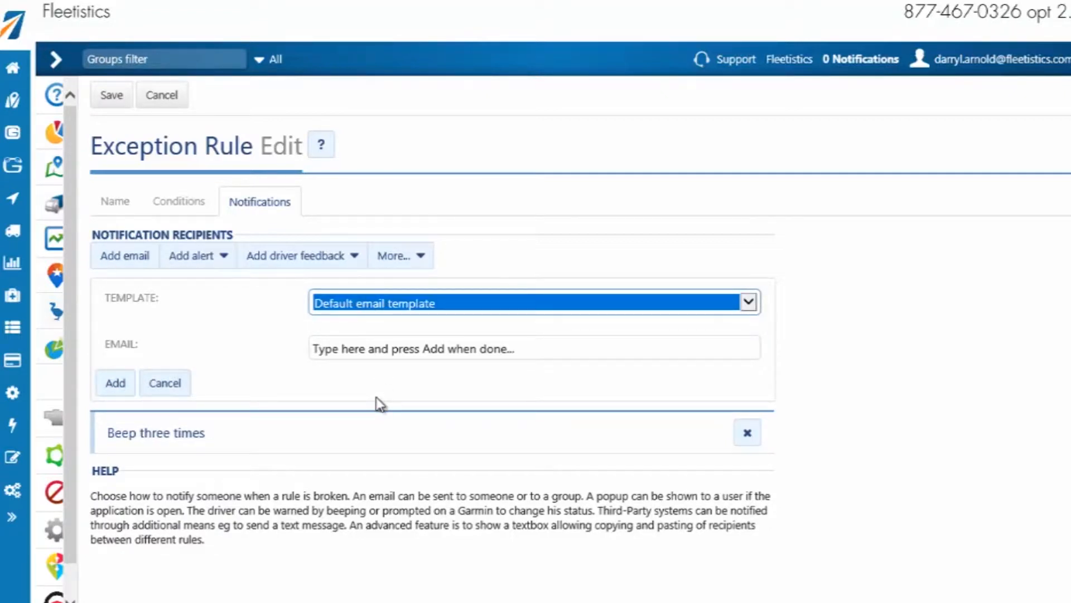
pyautogui.click(202, 258)
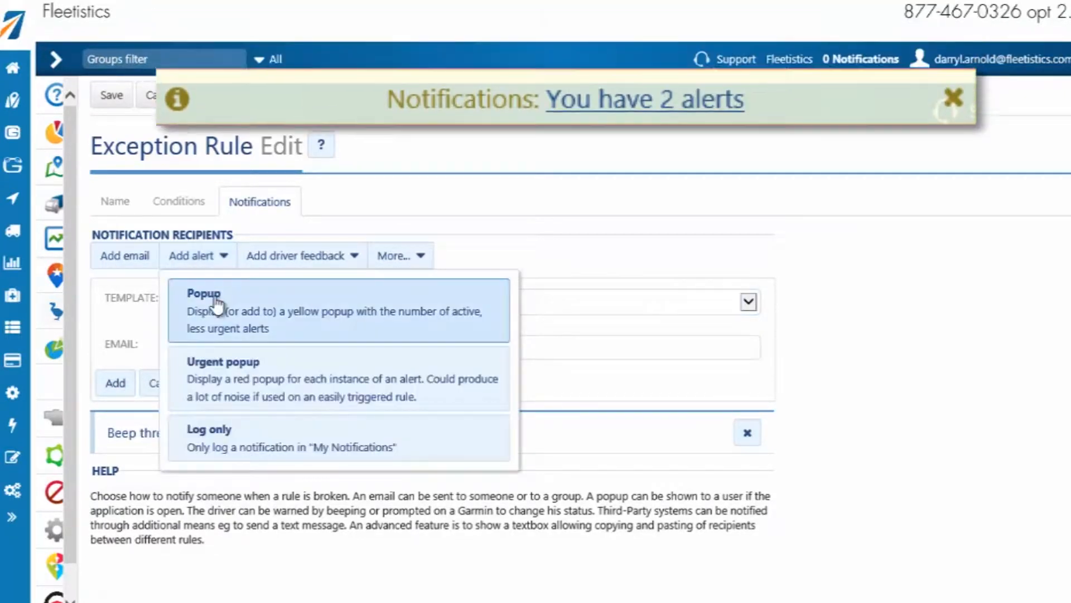
pyautogui.click(216, 298)
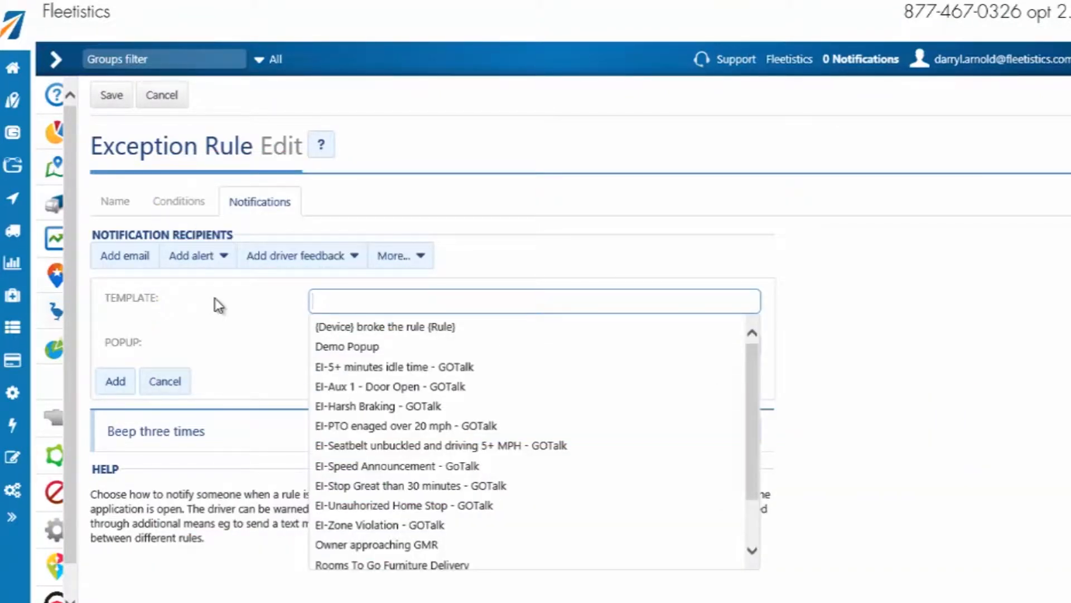
pyautogui.click(211, 258)
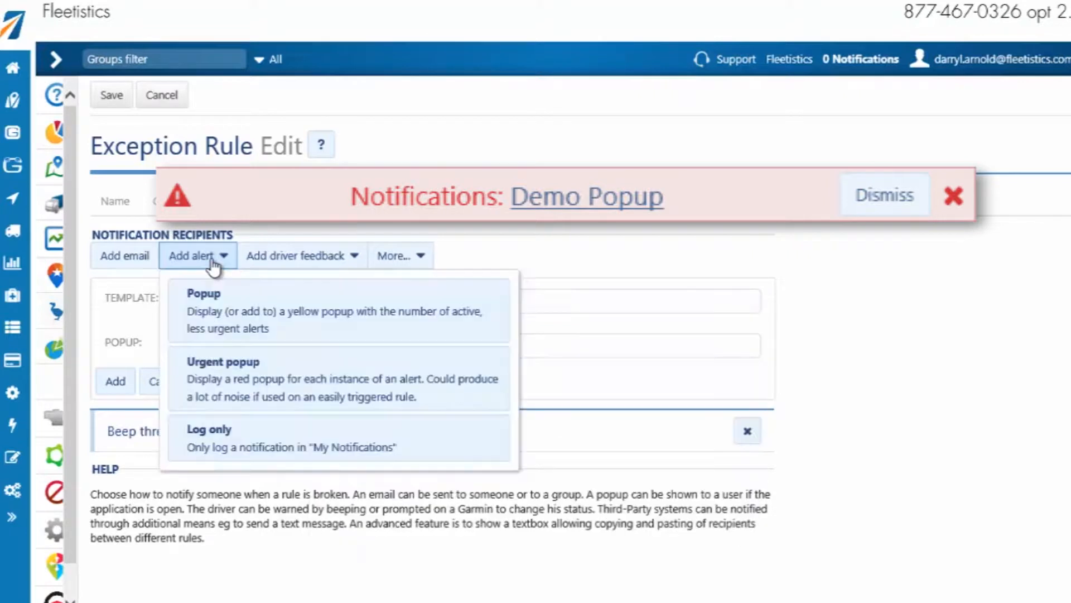
pyautogui.click(246, 373)
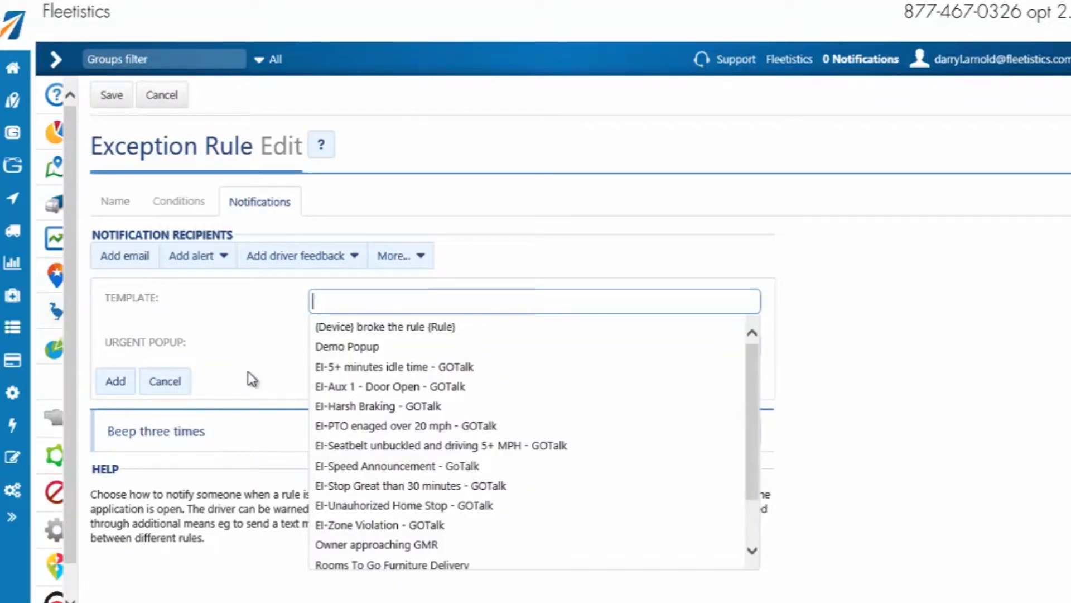
# Step: Add the "Beep ten times rapidly" driver feedback to the rule's notifications
pyautogui.click(314, 270)
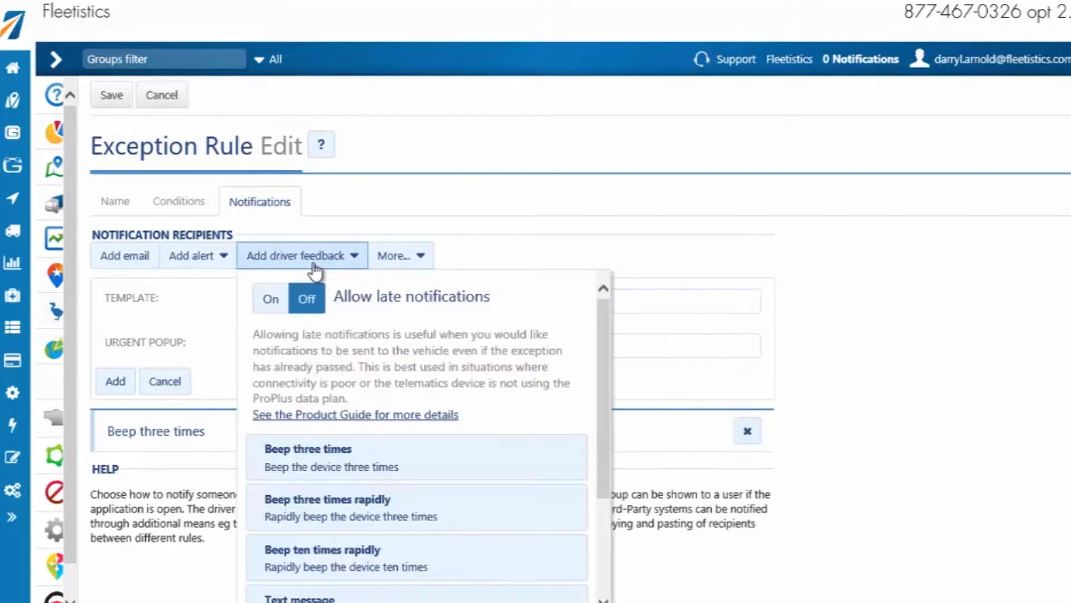
pyautogui.click(344, 554)
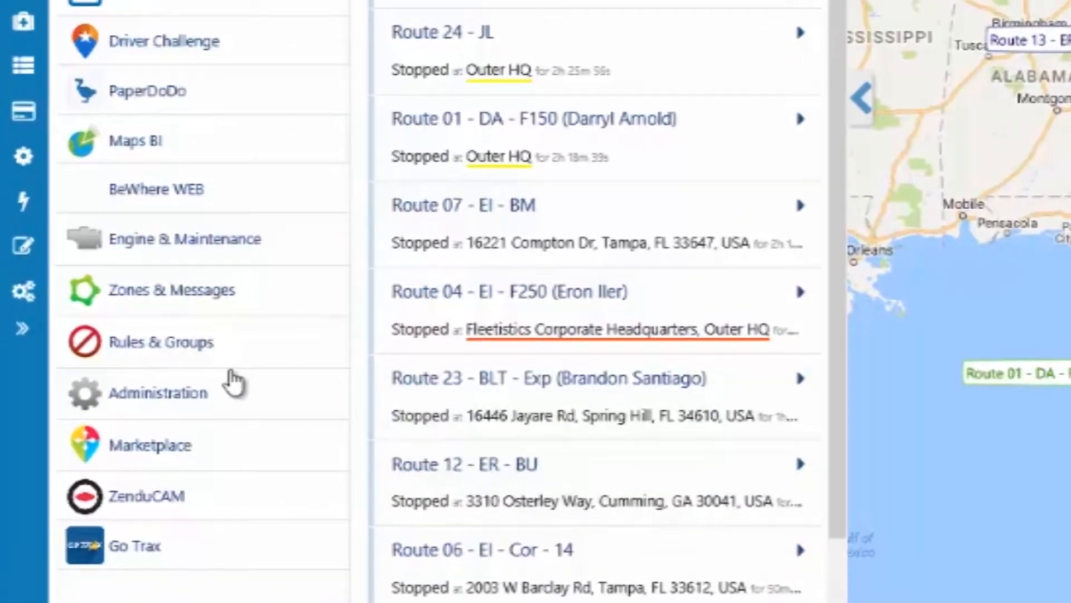
# Step: Go to the Rules page, start a new exception rule and look at its empty conditions
pyautogui.click(188, 352)
pyautogui.click(143, 411)
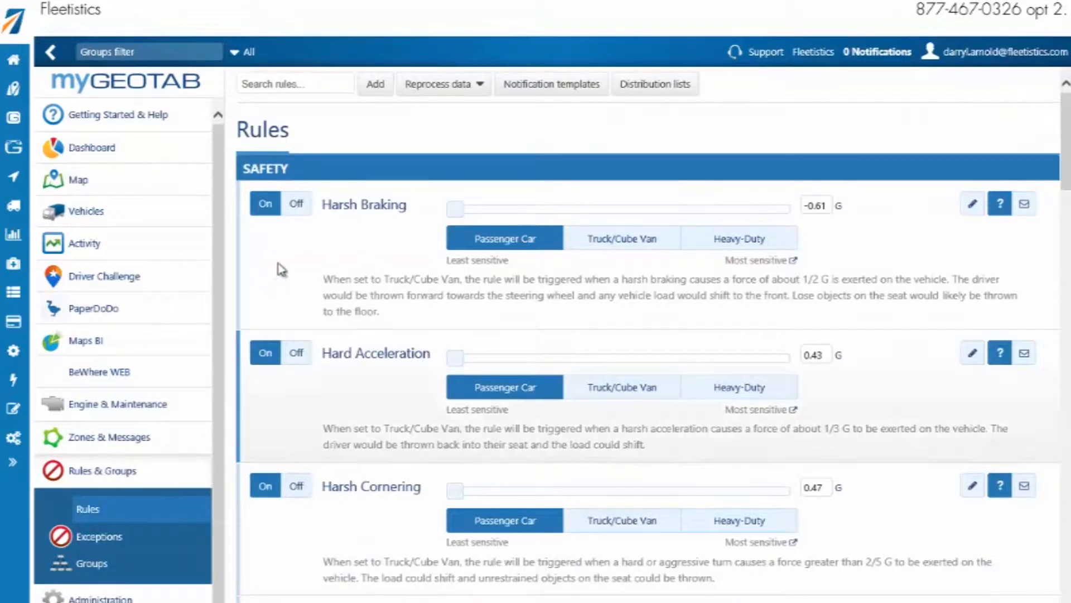
pyautogui.click(371, 85)
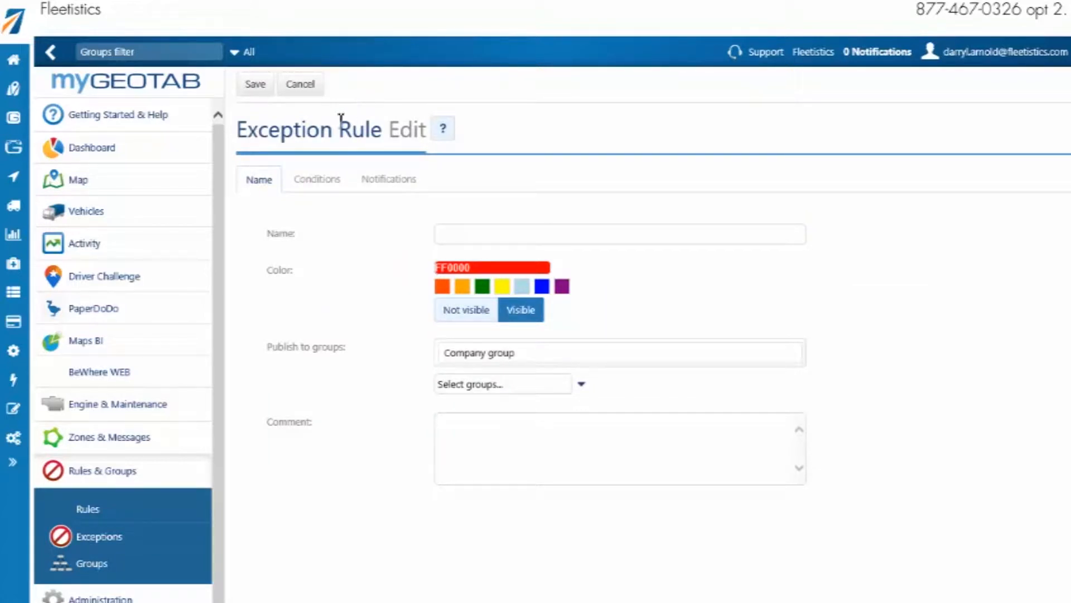
pyautogui.click(315, 182)
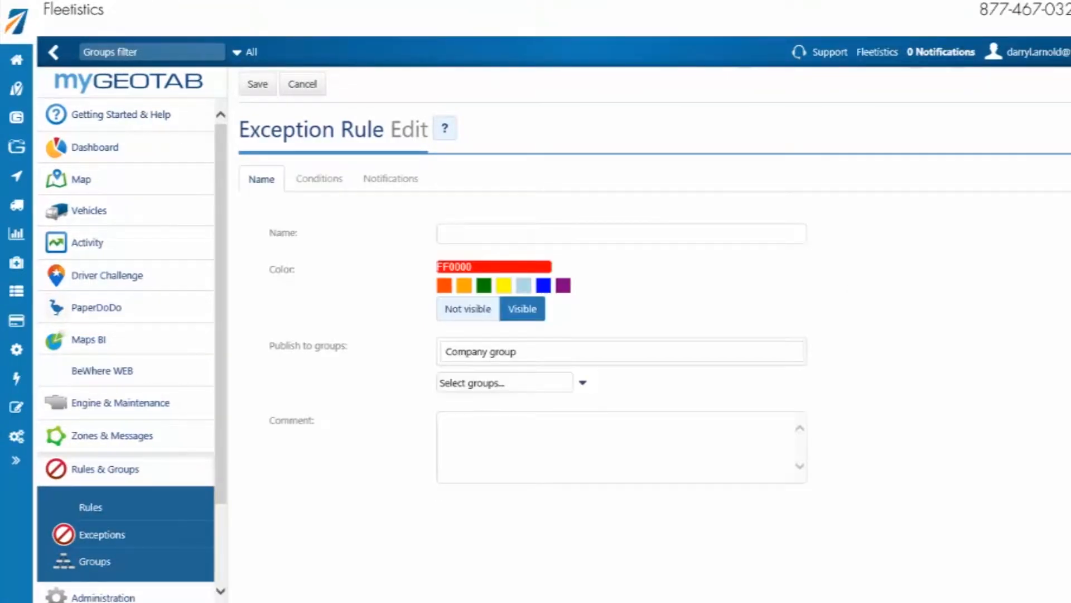
# Step: Name the new exception rule "Speeding > 10MPH"
pyautogui.click(693, 236)
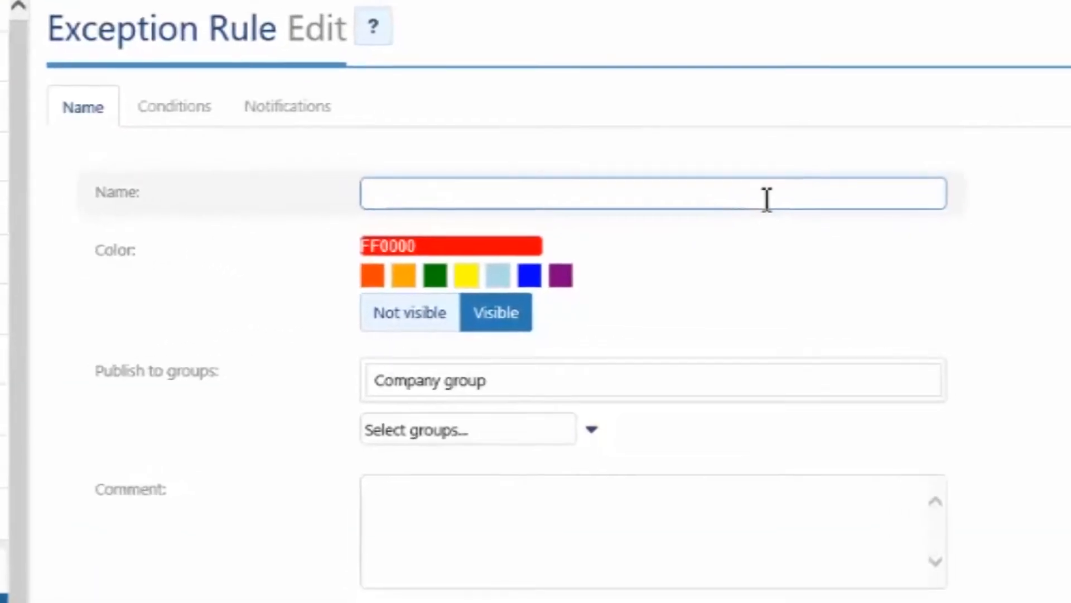
pyautogui.write('Speeding > ')
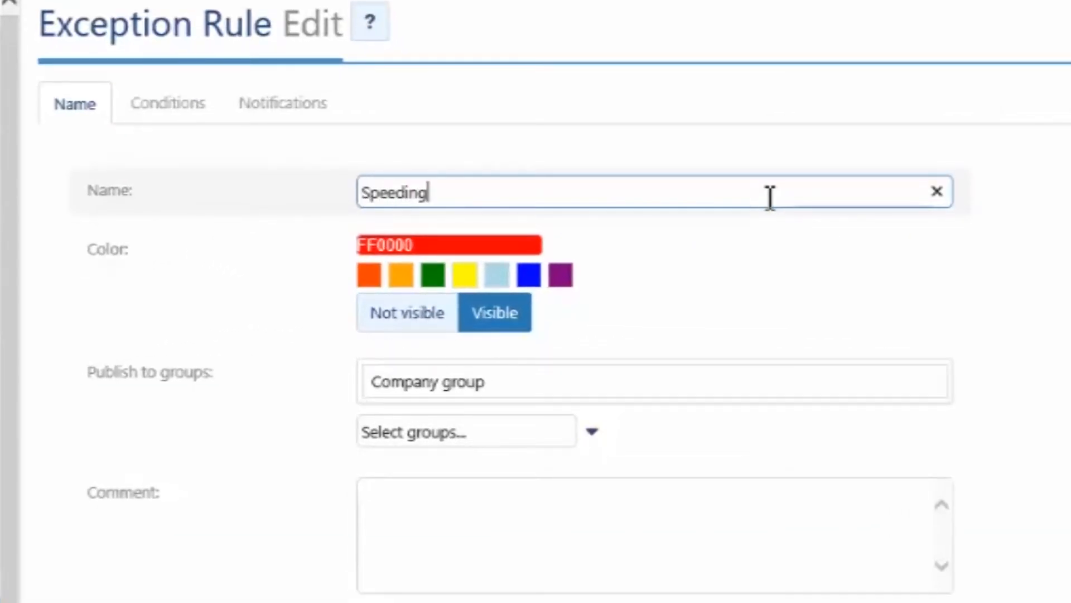
pyautogui.write('10MPH')
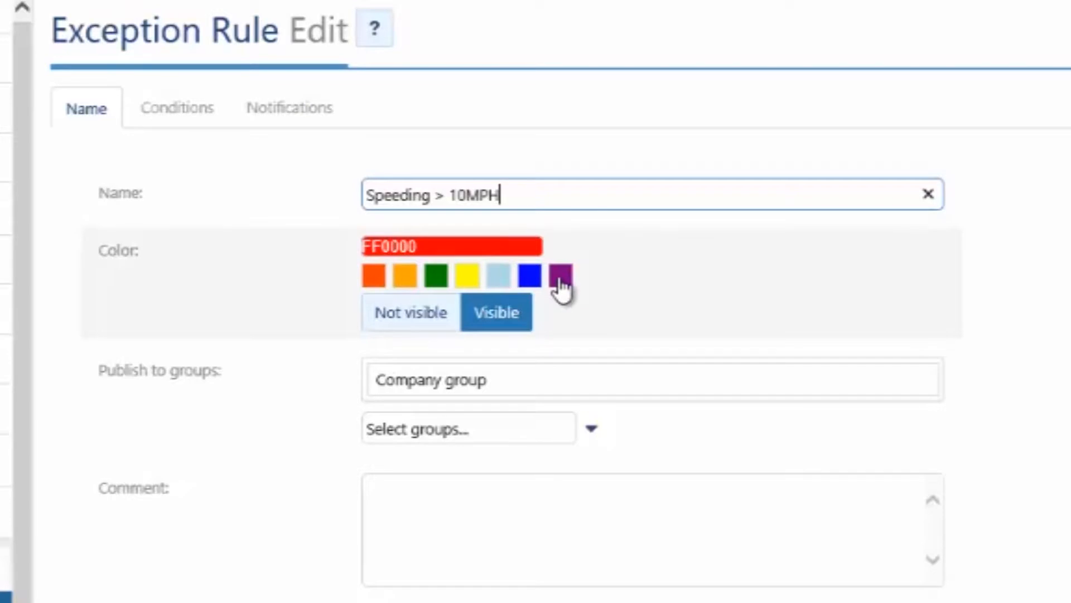
# Step: Try the purple preset for the rule's color, then pick the custom grey 7A8080 instead
pyautogui.click(560, 281)
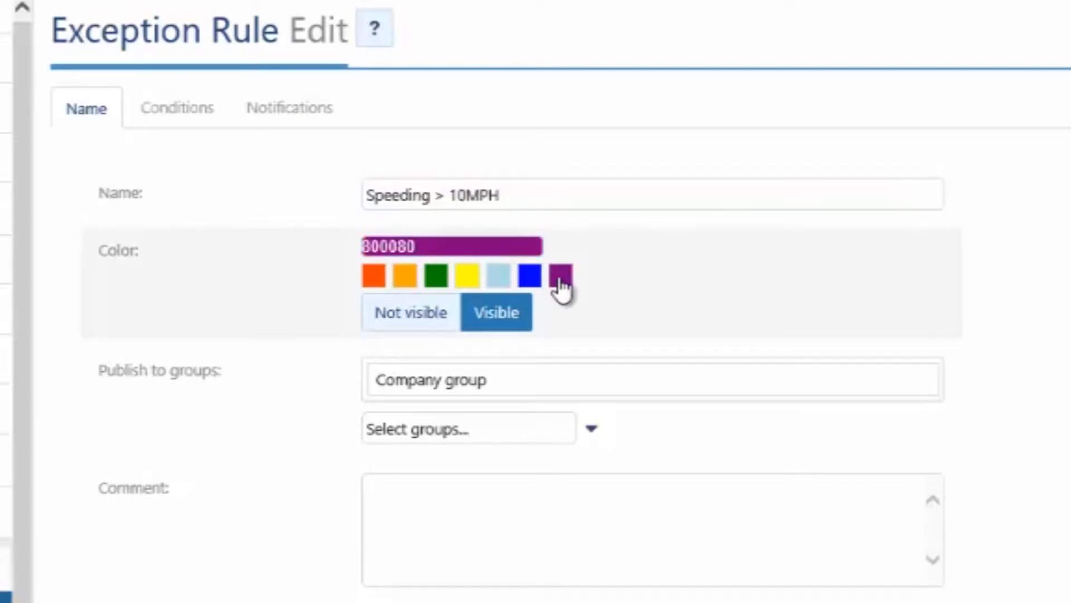
pyautogui.click(478, 246)
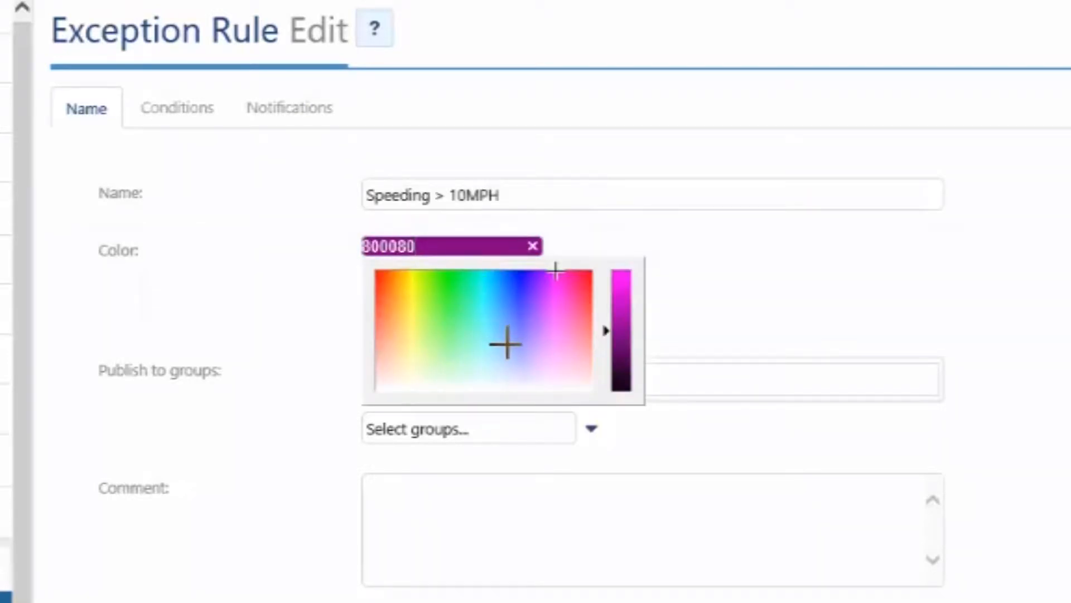
pyautogui.click(506, 342)
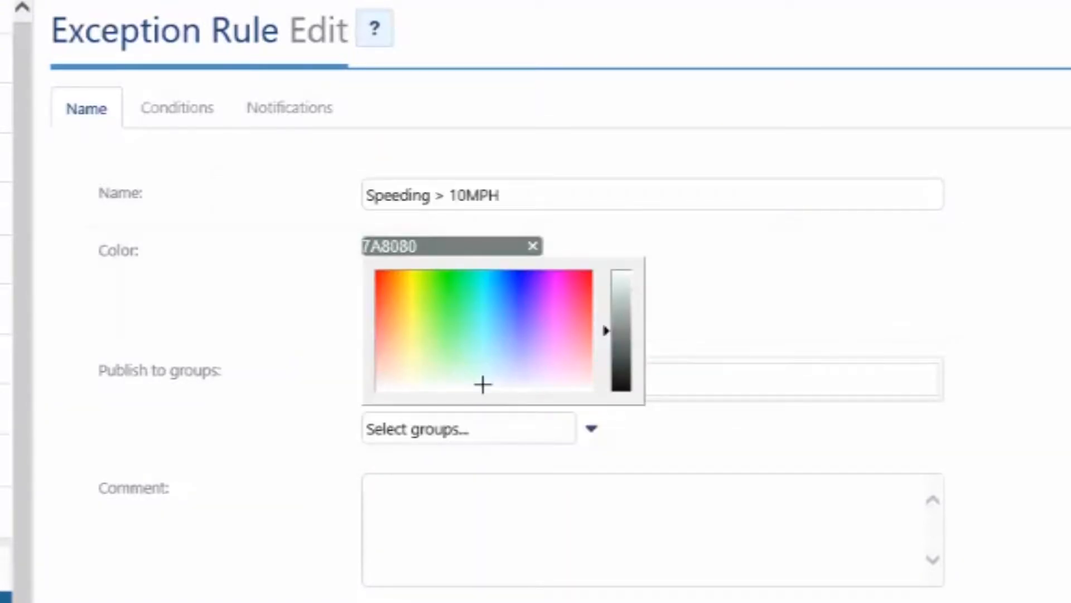
pyautogui.click(917, 312)
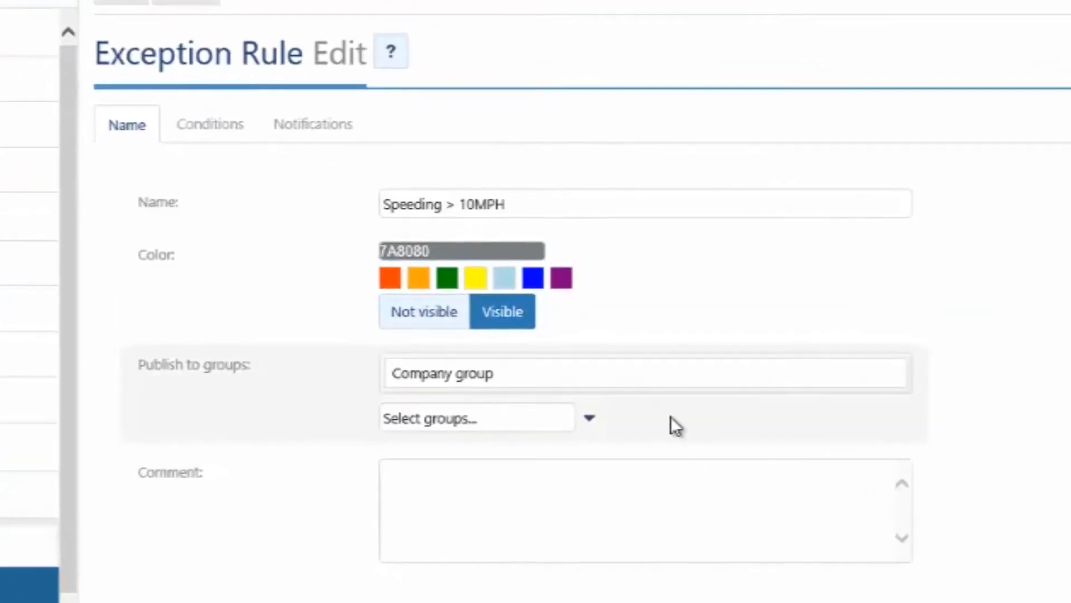
# Step: Publish the speeding rule to the D-Administration group within the departments group
pyautogui.click(592, 430)
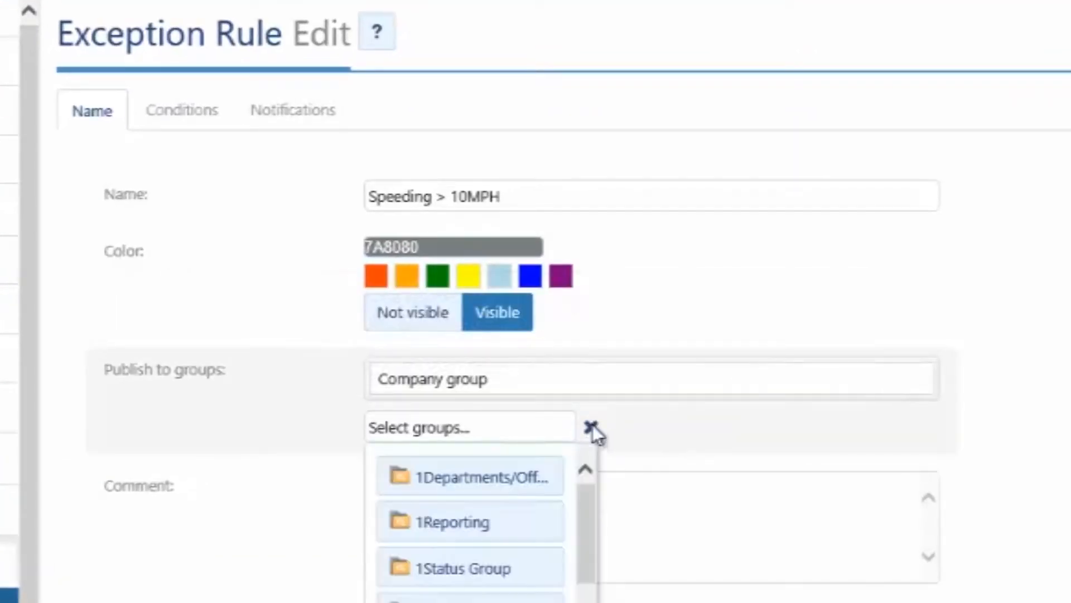
pyautogui.click(495, 490)
pyautogui.click(471, 580)
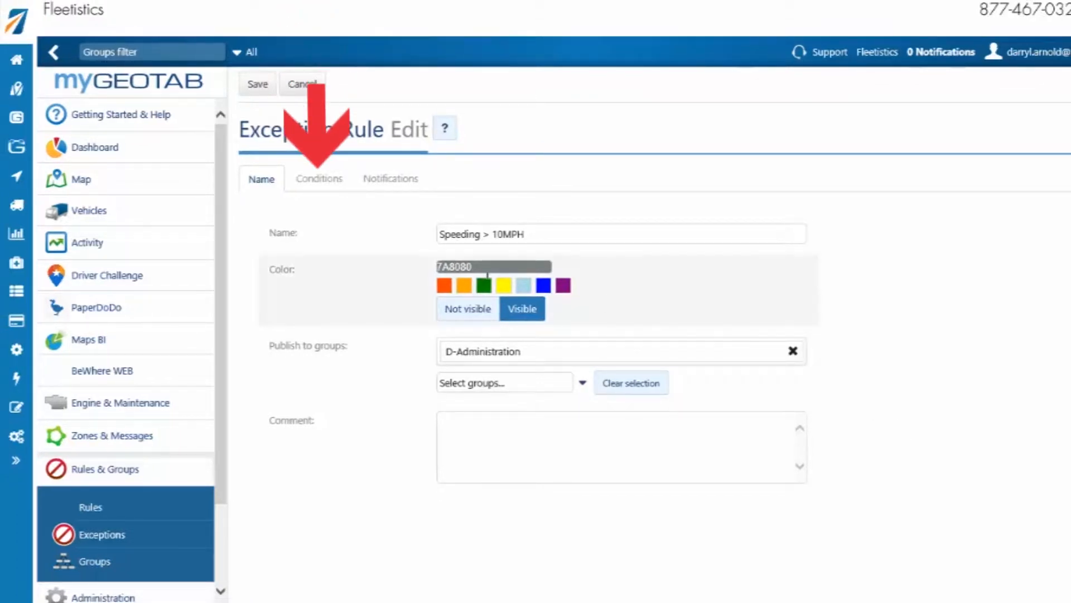
# Step: Set up a zone condition for the rule using the second listed zone and the Exiting event
pyautogui.click(321, 180)
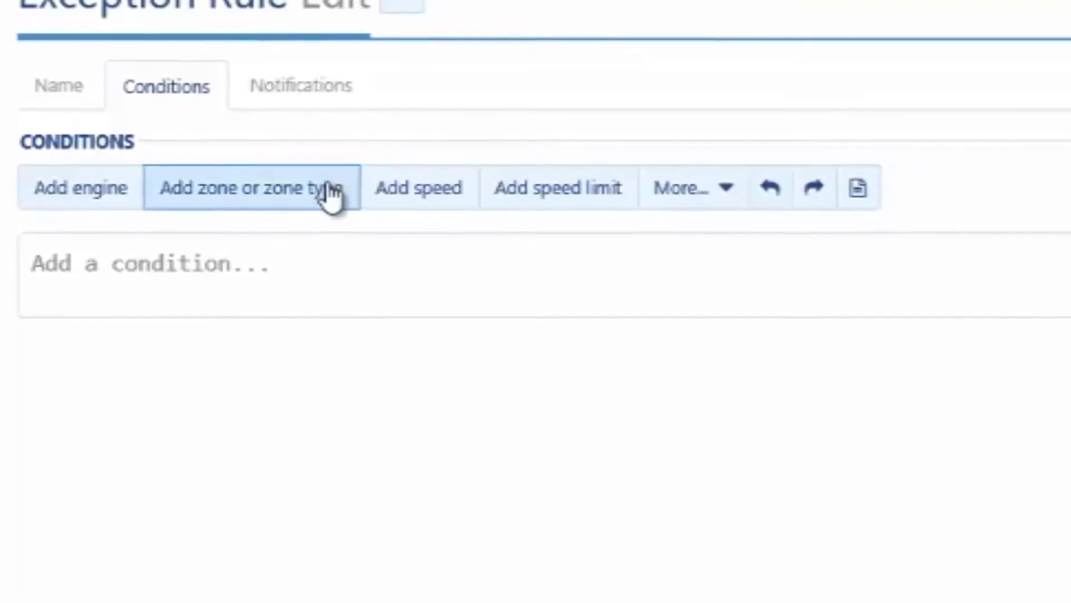
pyautogui.click(330, 192)
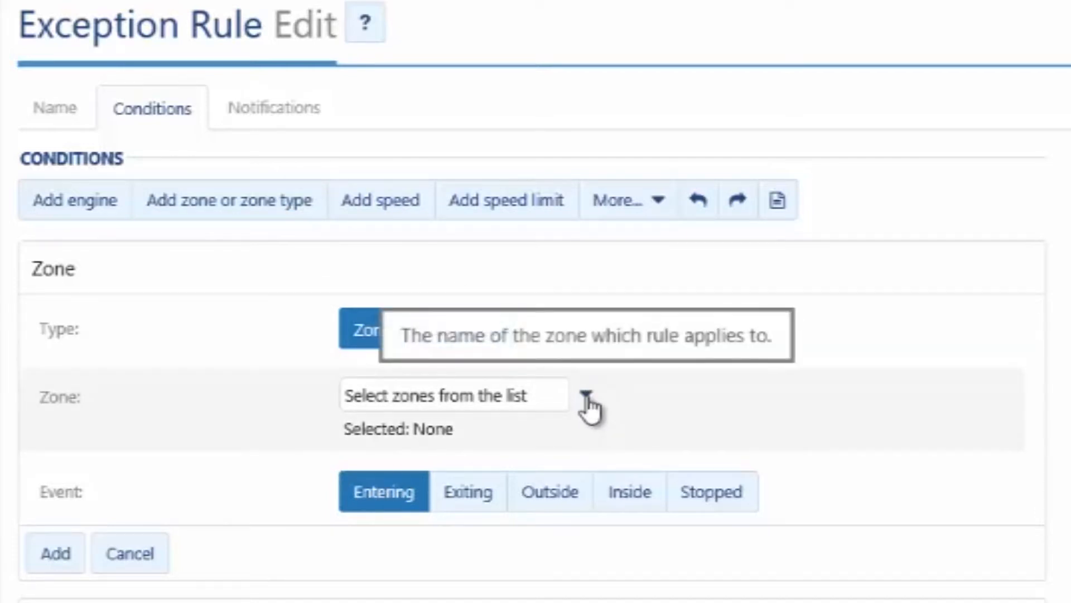
pyautogui.click(584, 396)
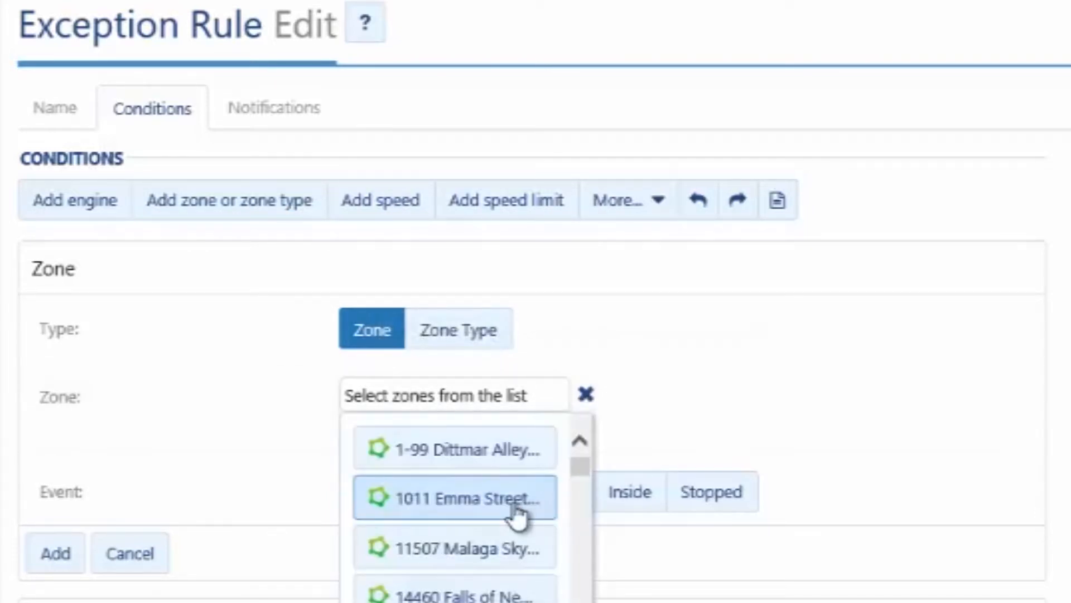
pyautogui.click(518, 502)
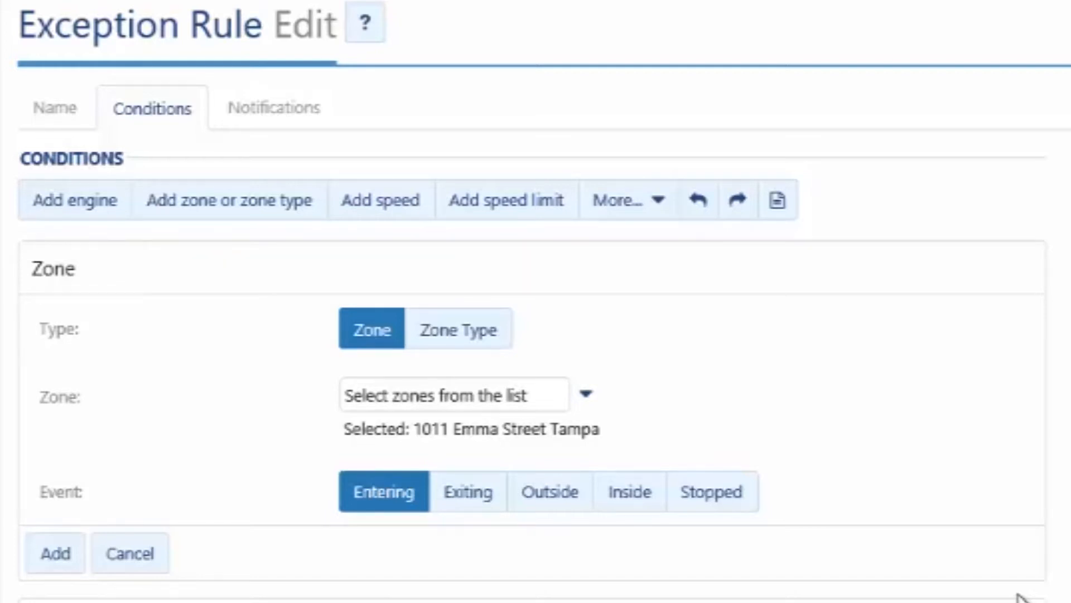
pyautogui.click(463, 502)
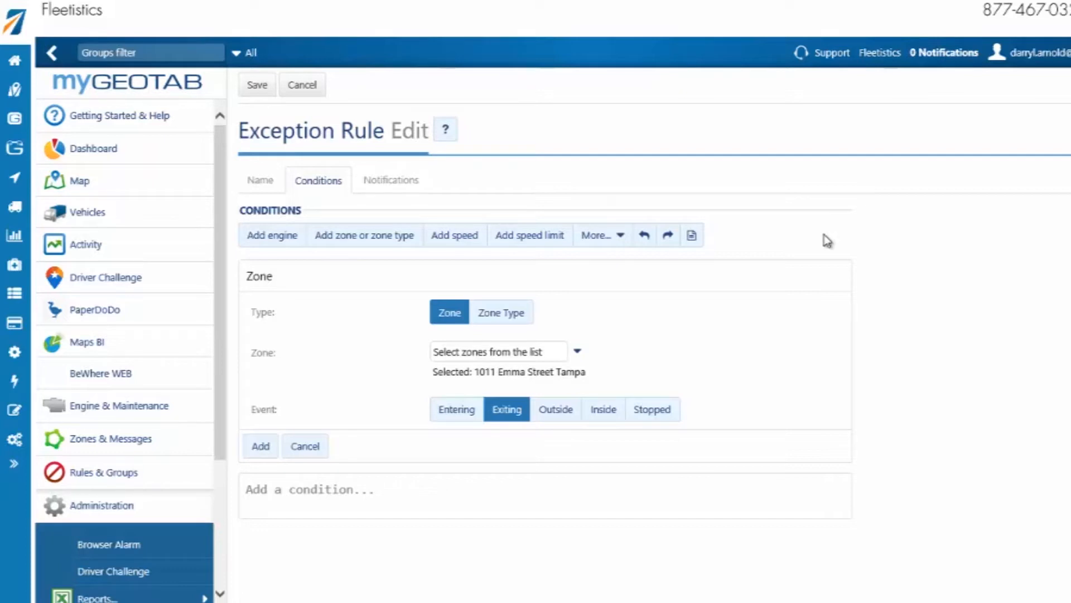
# Step: Add an email notification to the rule with the Demo template and a recipient's text-message address
pyautogui.click(393, 187)
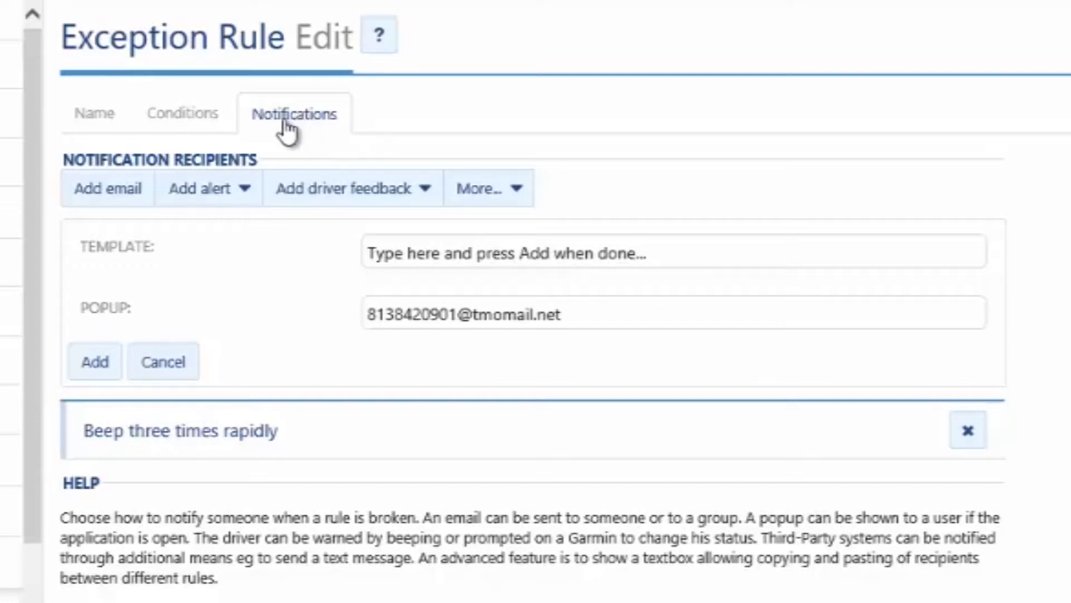
pyautogui.click(106, 205)
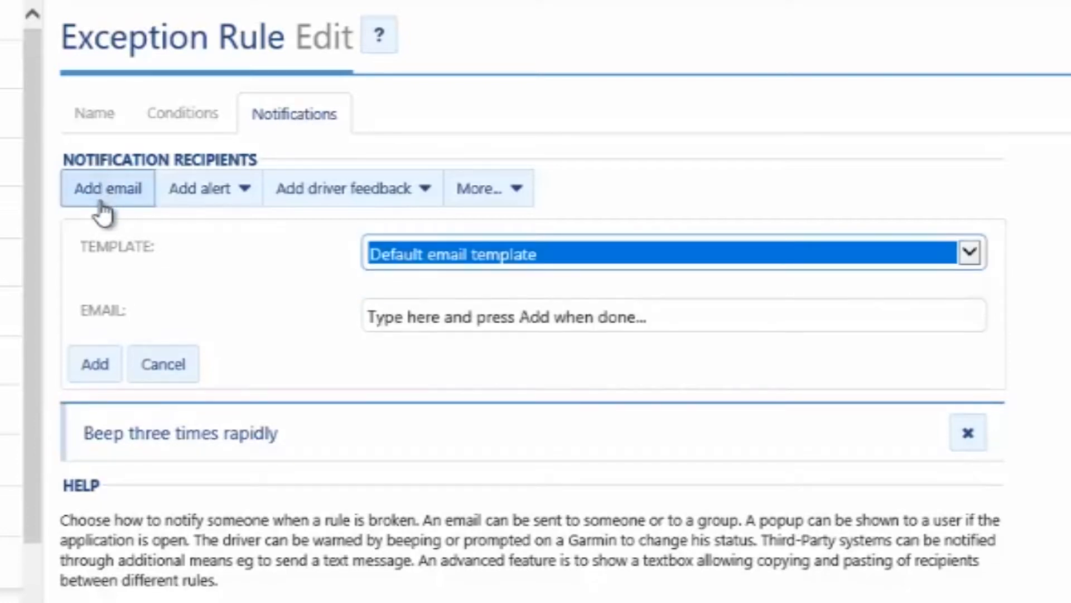
pyautogui.click(522, 259)
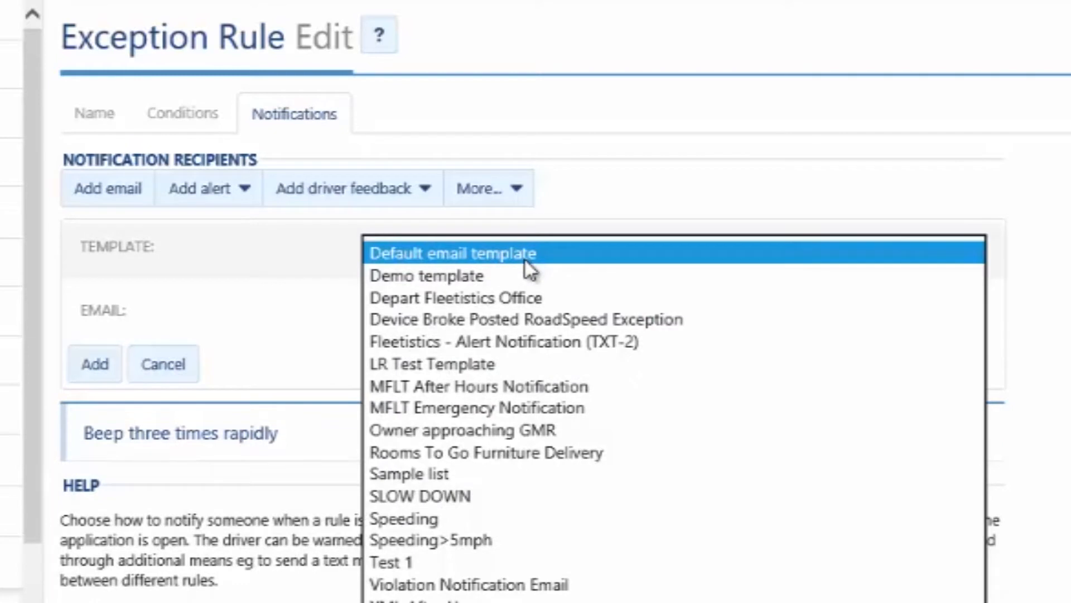
pyautogui.click(523, 273)
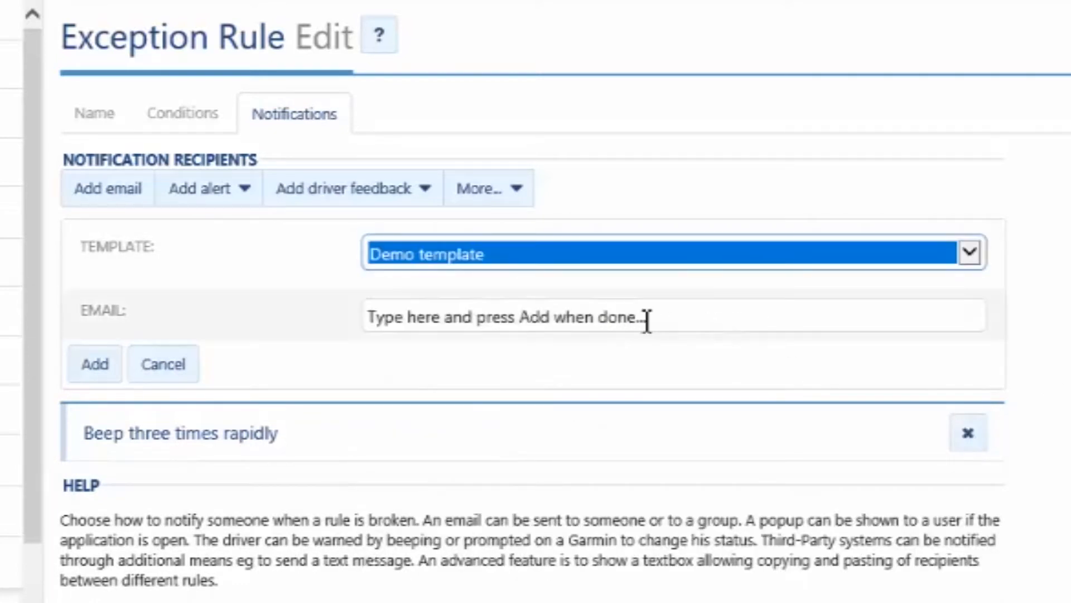
pyautogui.click(647, 317)
pyautogui.click(425, 453)
pyautogui.click(92, 373)
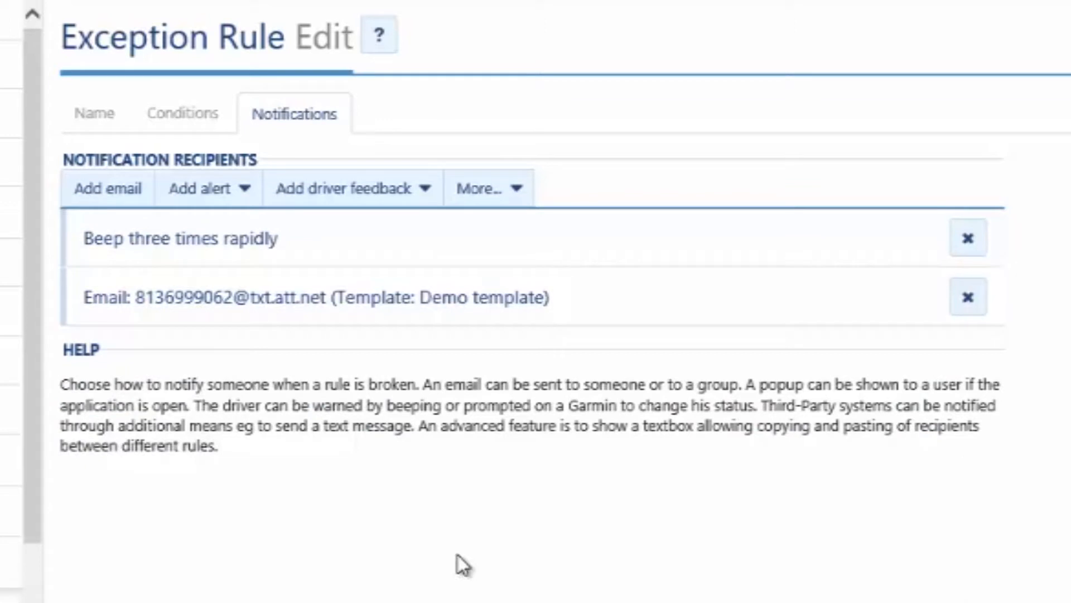
# Step: Add a popup alert with the "EI-Aux 1 - Door Open - GOTalk" template for a listed recipient, plus "Beep three times" driver feedback
pyautogui.click(235, 194)
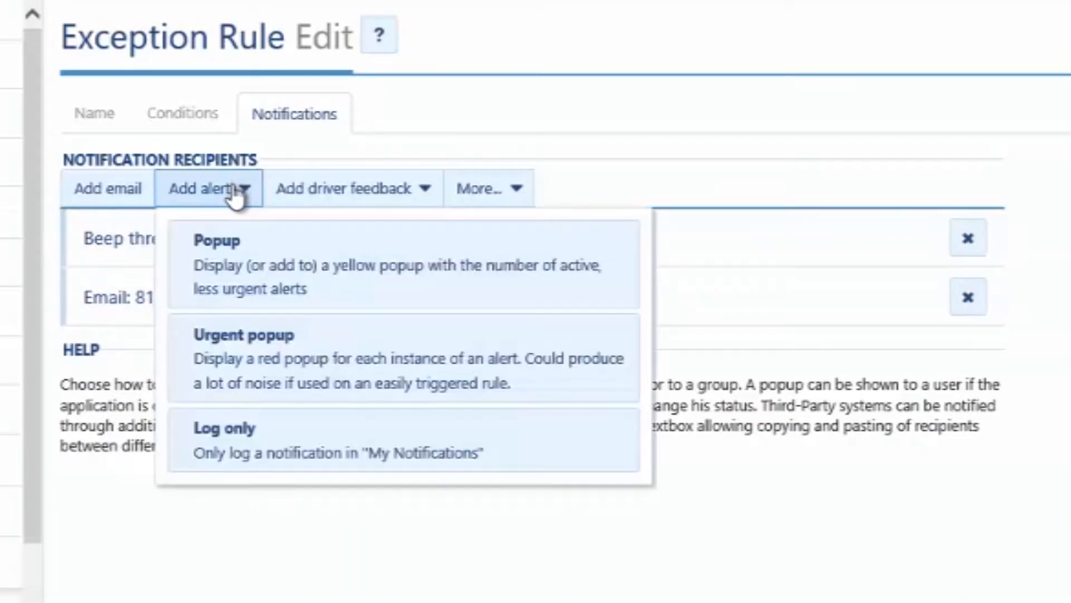
pyautogui.click(233, 254)
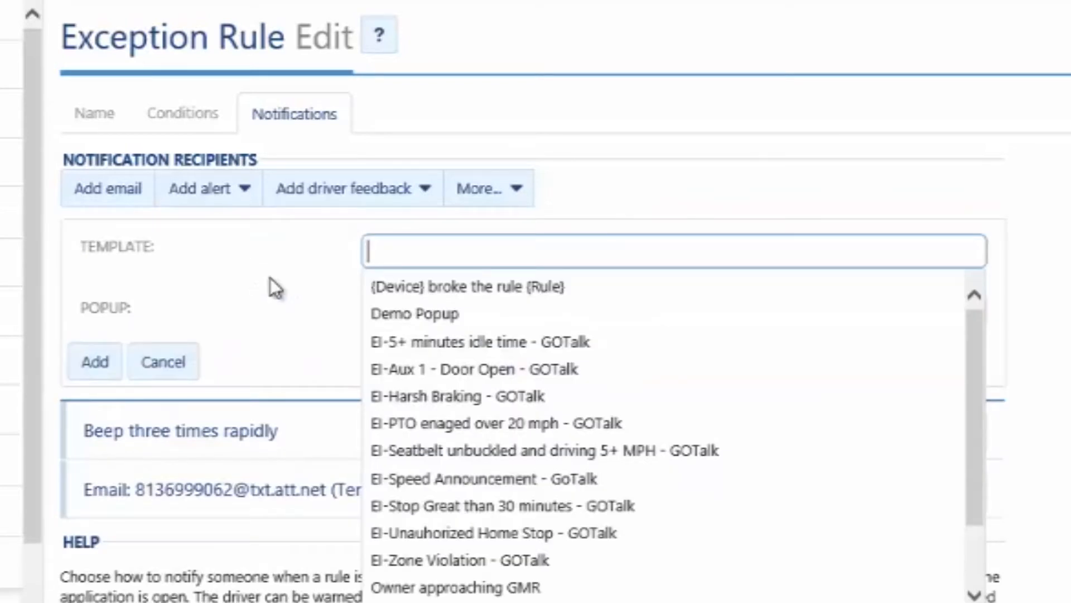
pyautogui.click(524, 369)
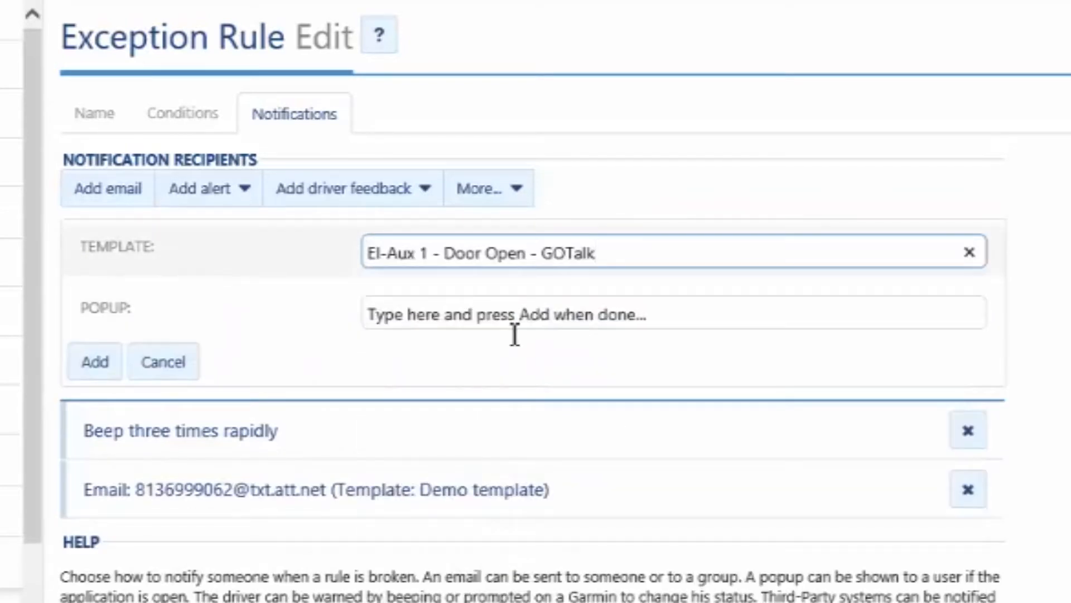
pyautogui.click(498, 314)
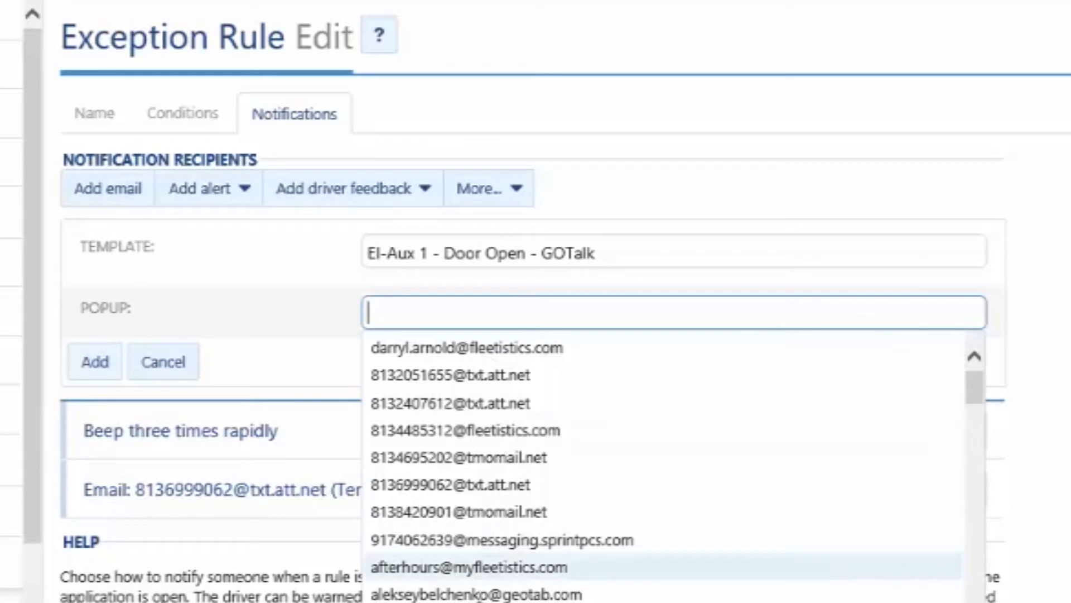
pyautogui.click(482, 594)
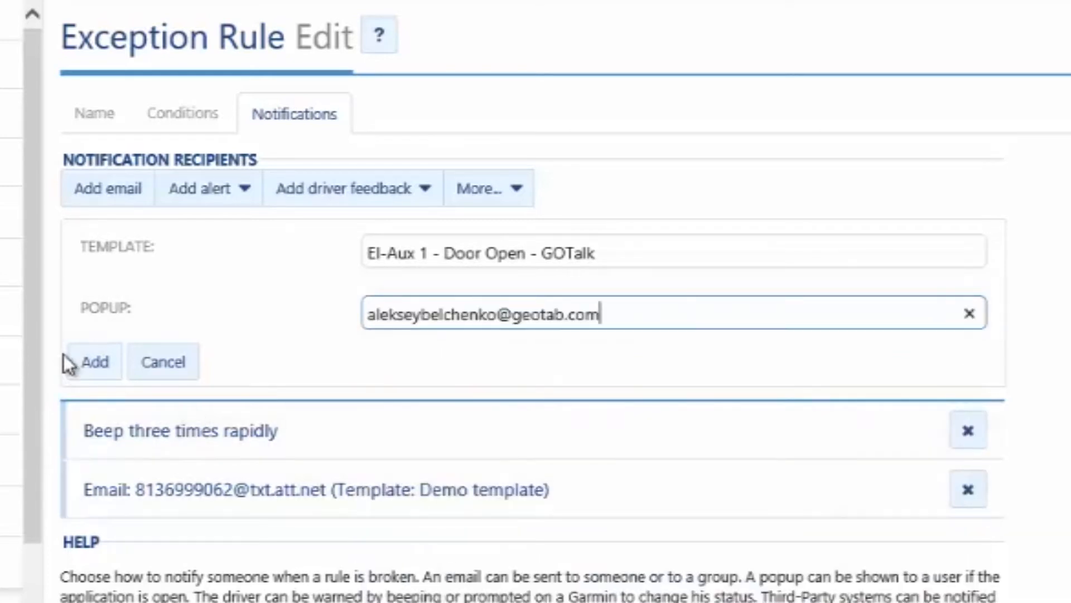
pyautogui.click(96, 363)
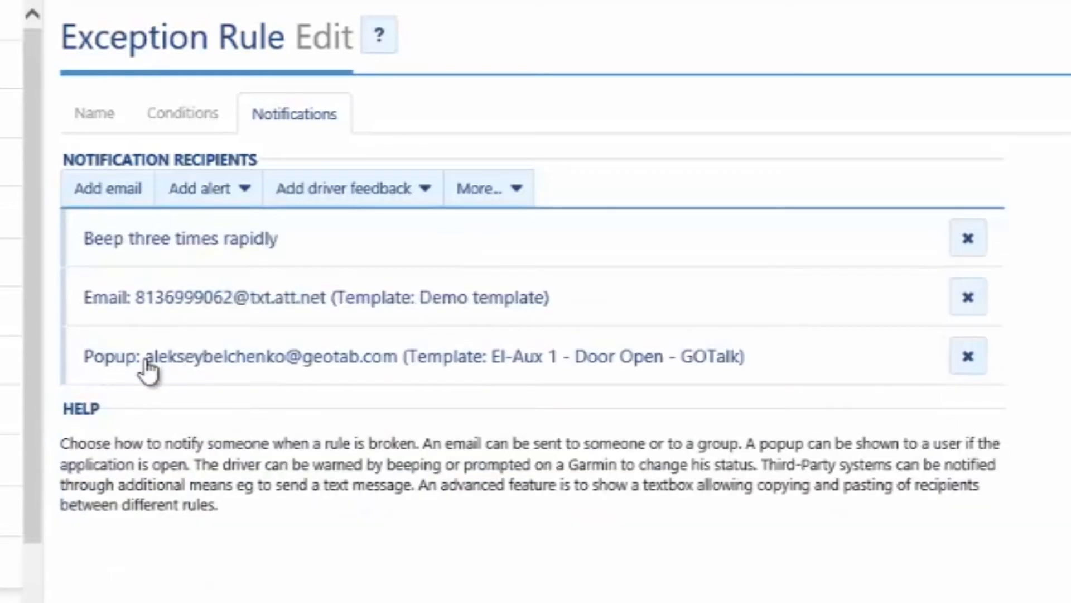
pyautogui.click(378, 204)
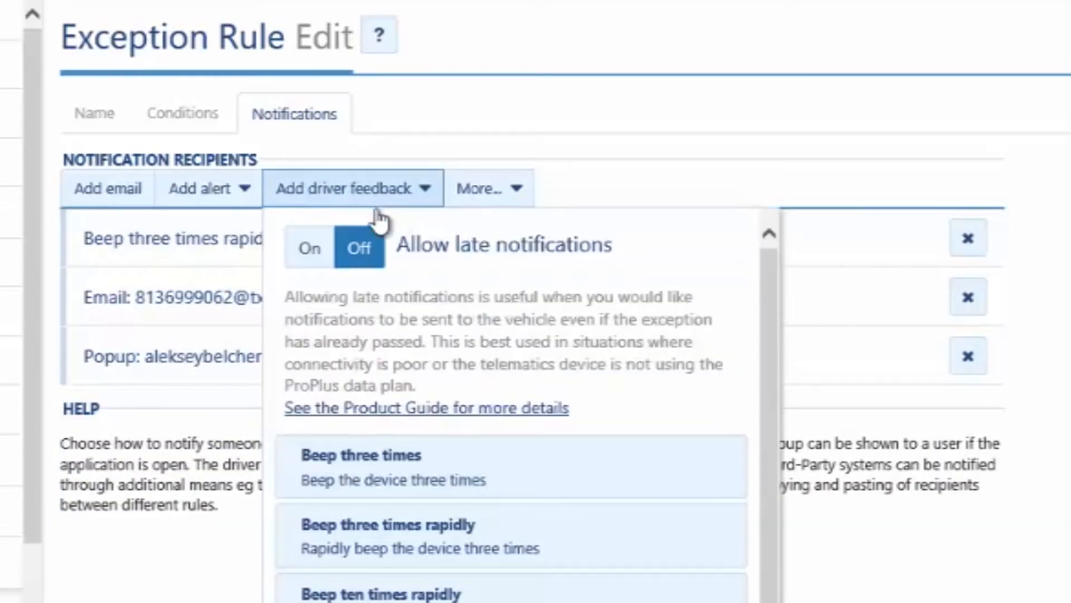
pyautogui.click(397, 478)
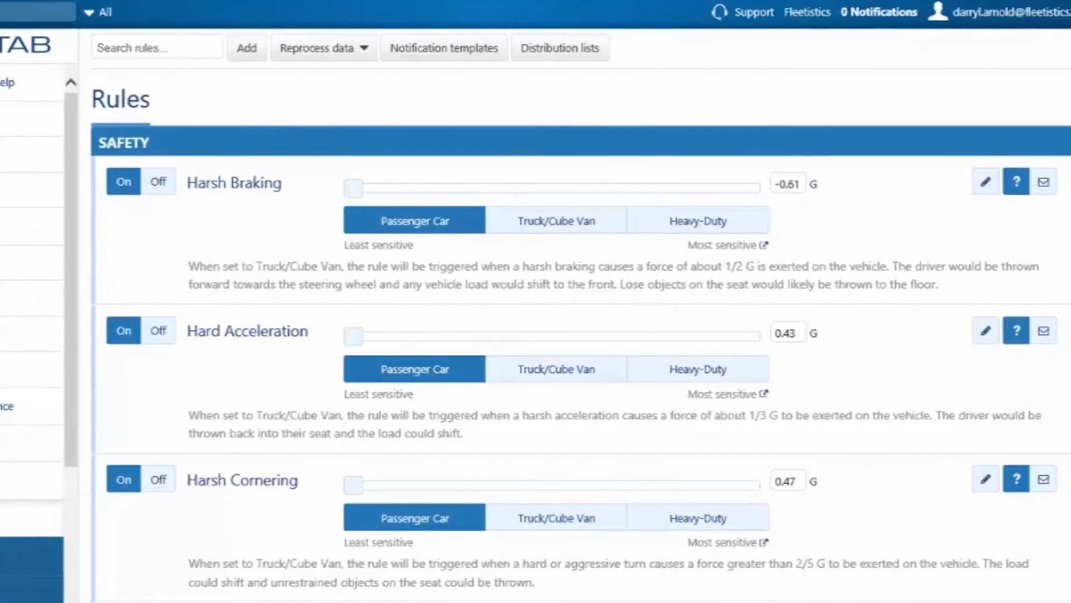
# Step: Look through the built-in and advanced rules and open the "BeWhere Battery Level < 12" rule
pyautogui.scroll(-10, 557, 335)
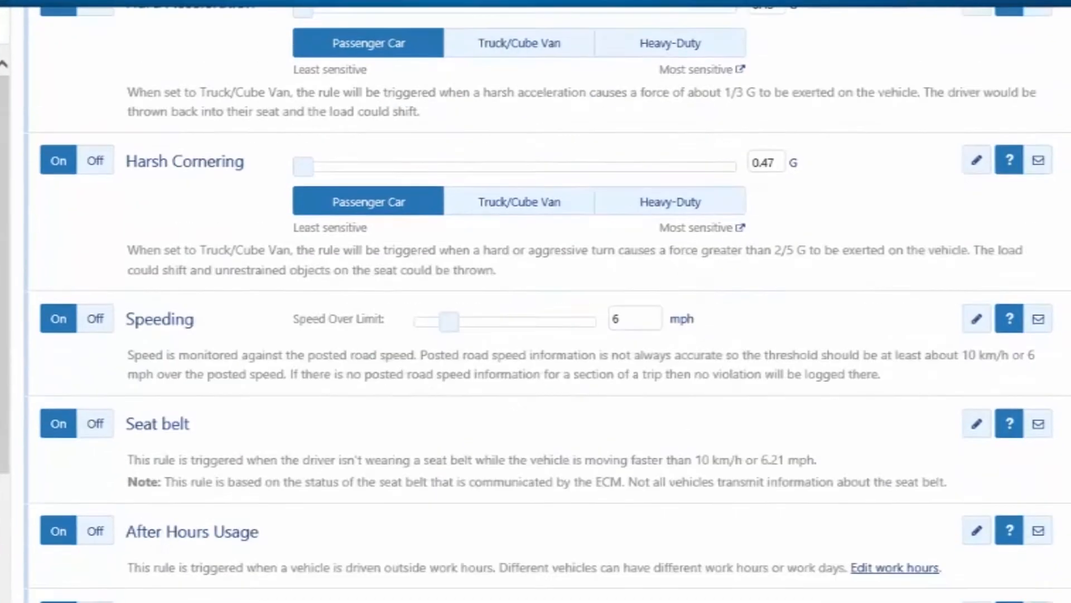
pyautogui.scroll(-20, 535, 301)
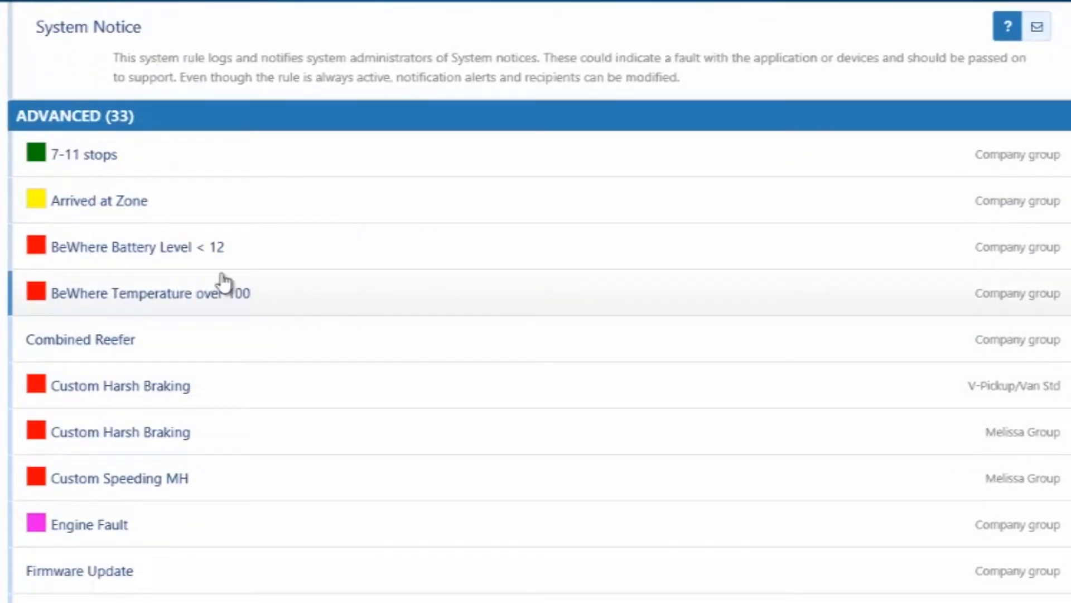
pyautogui.click(198, 250)
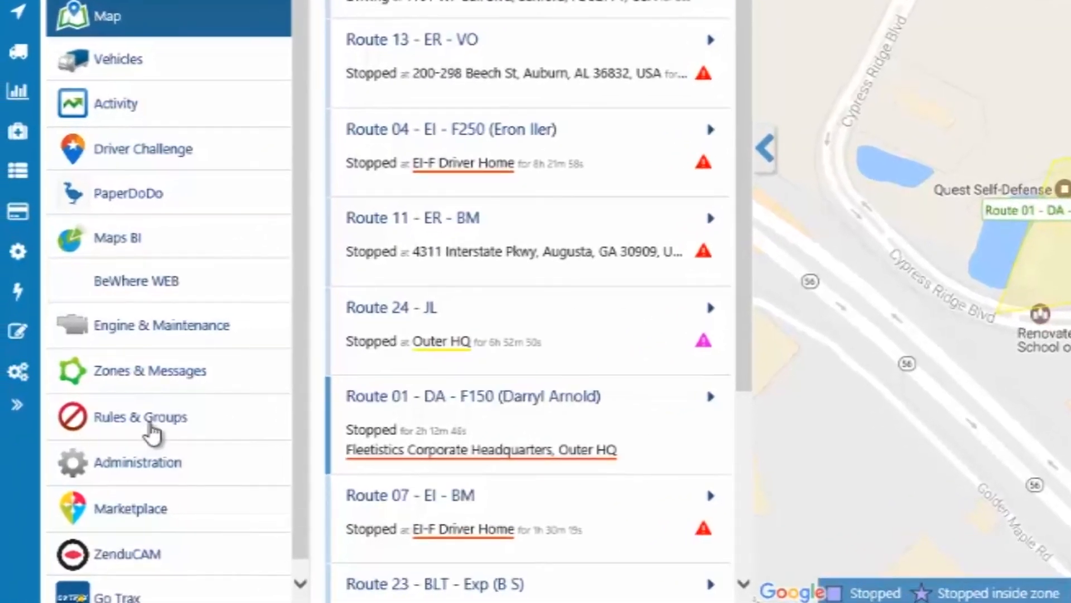
# Step: Go to the Exceptions report and run it for all vehicles with the Arrived at Zone rule
pyautogui.click(79, 476)
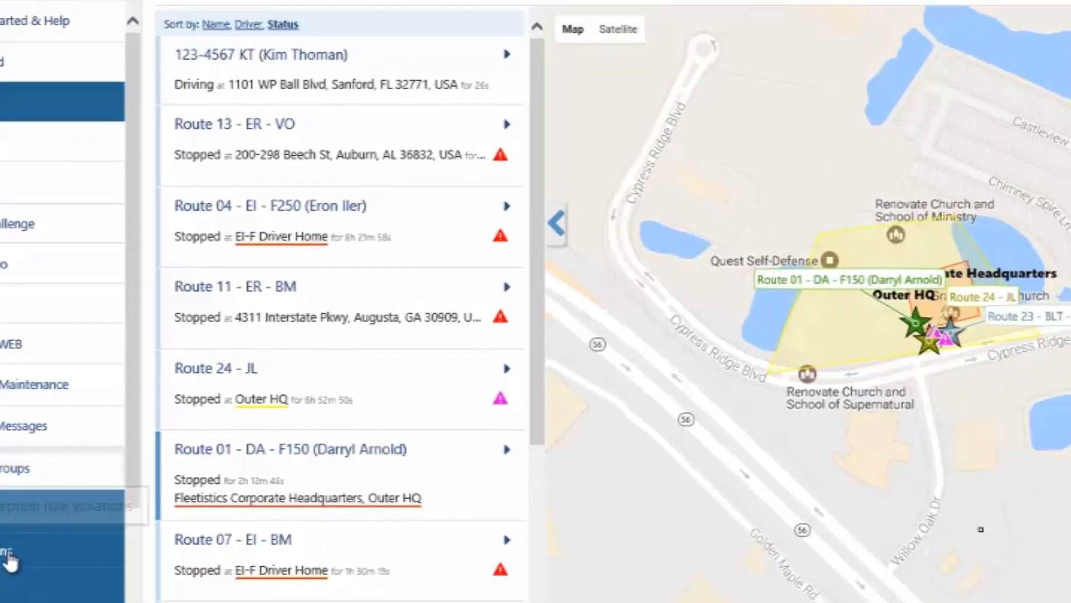
pyautogui.click(163, 512)
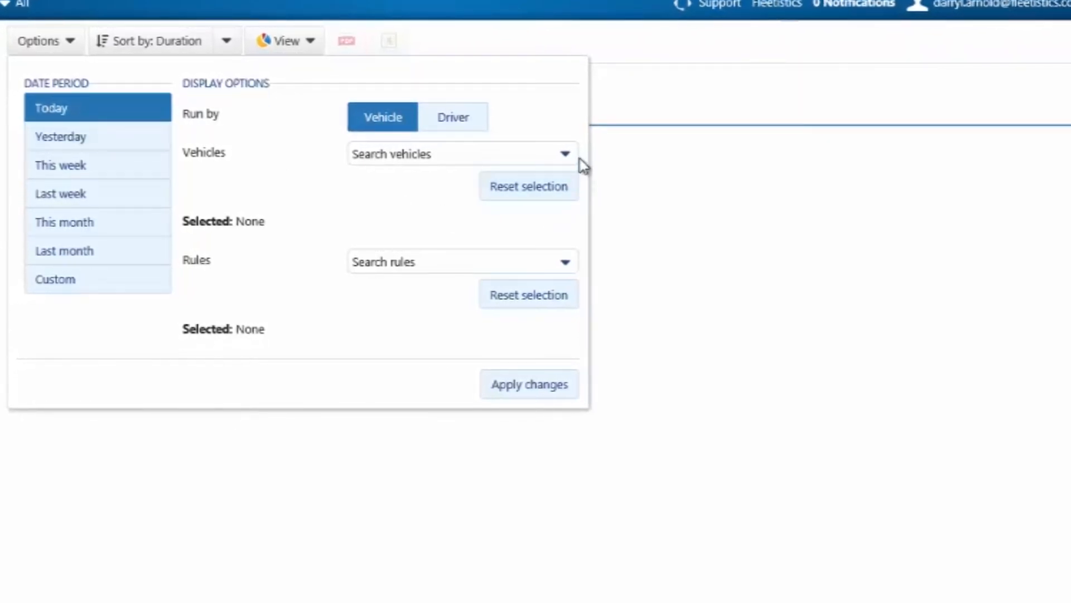
pyautogui.click(565, 156)
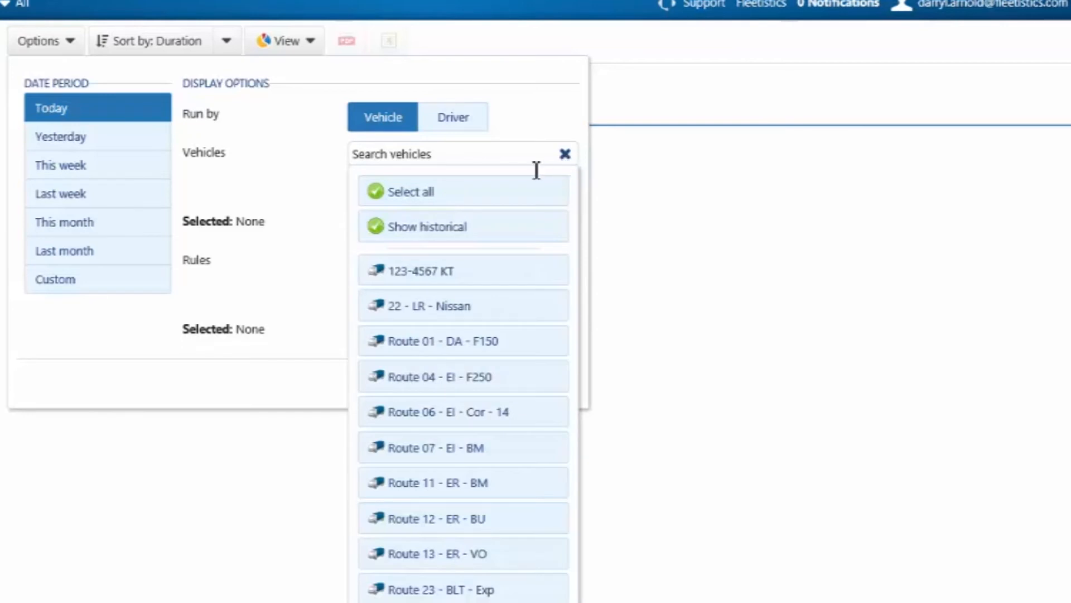
pyautogui.click(450, 195)
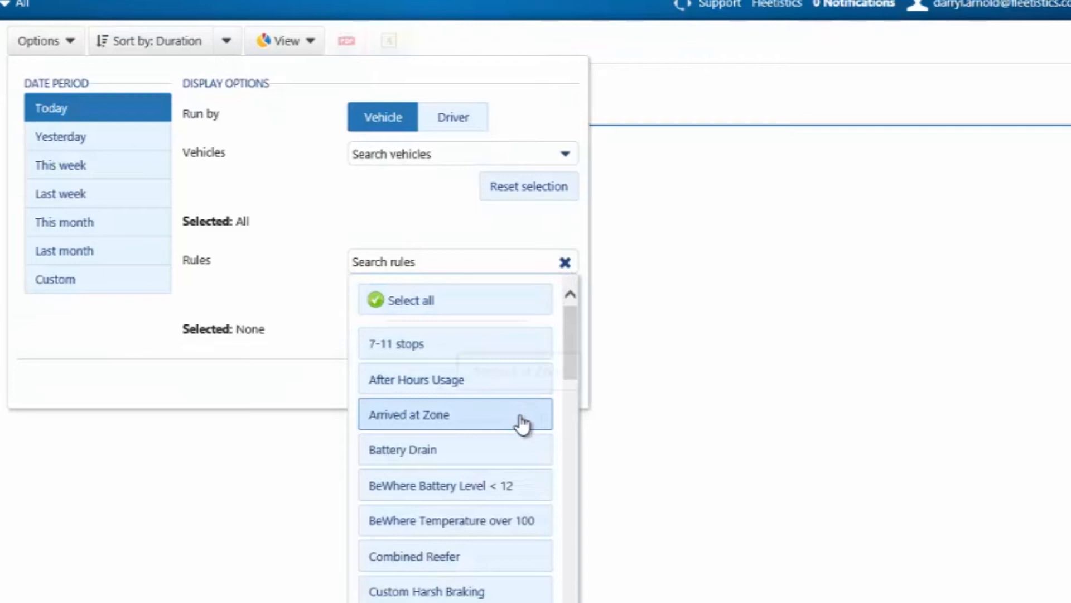
pyautogui.click(522, 423)
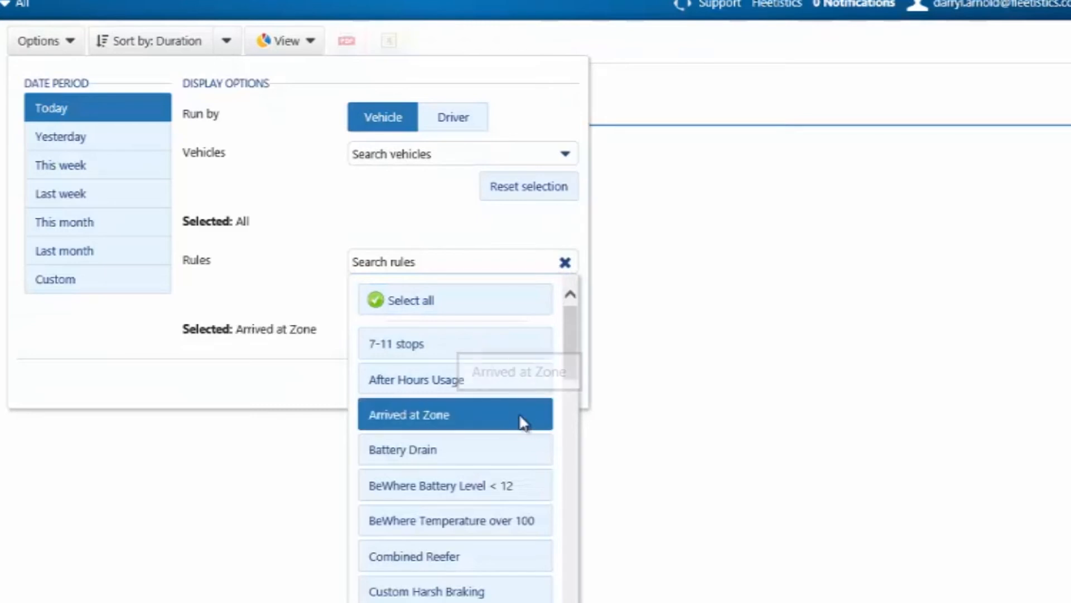
pyautogui.click(291, 389)
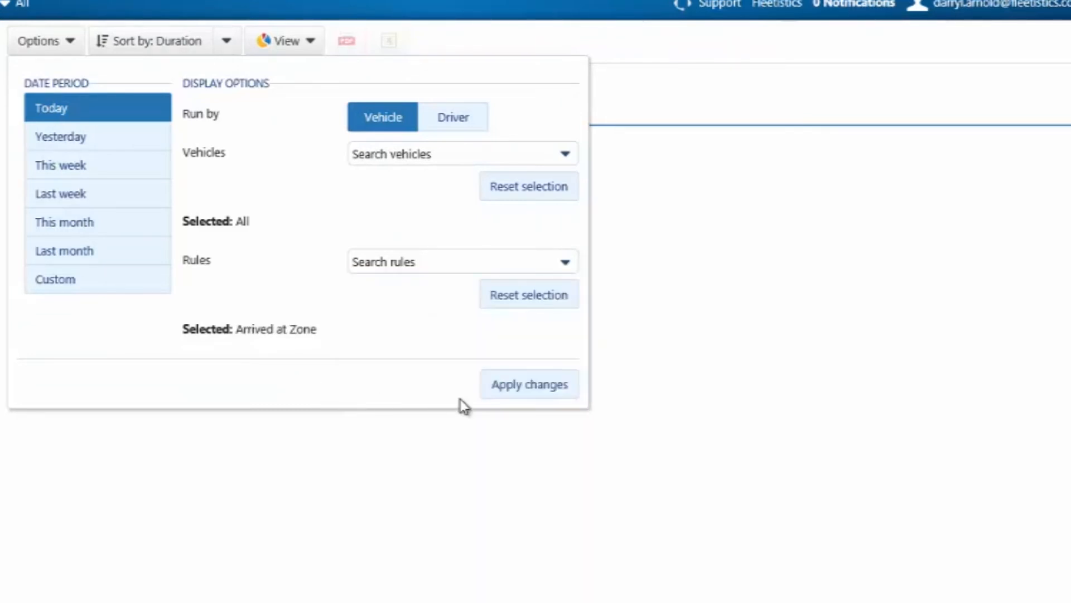
pyautogui.click(512, 390)
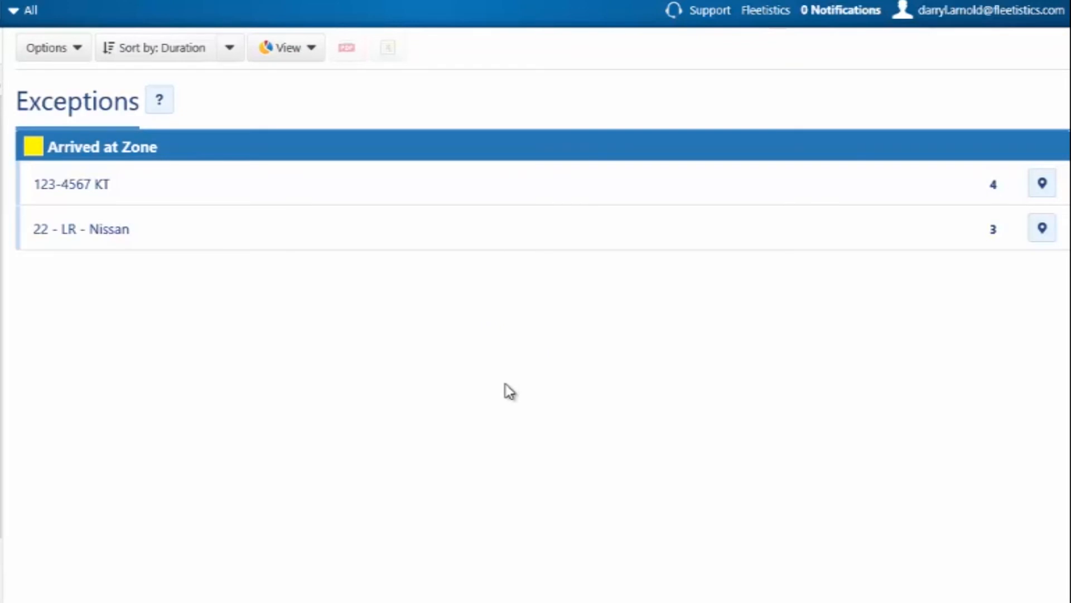